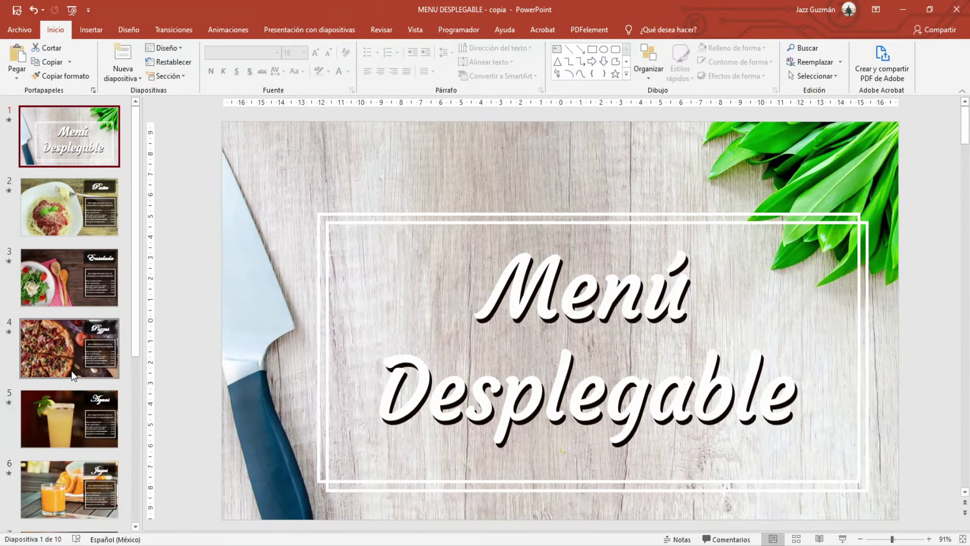
Step: Review the dish slides, including Pizzas, and return to the title slide
scroll(71, 371, down, 5)
scroll(83, 418, up, 3)
scroll(83, 419, up, 3)
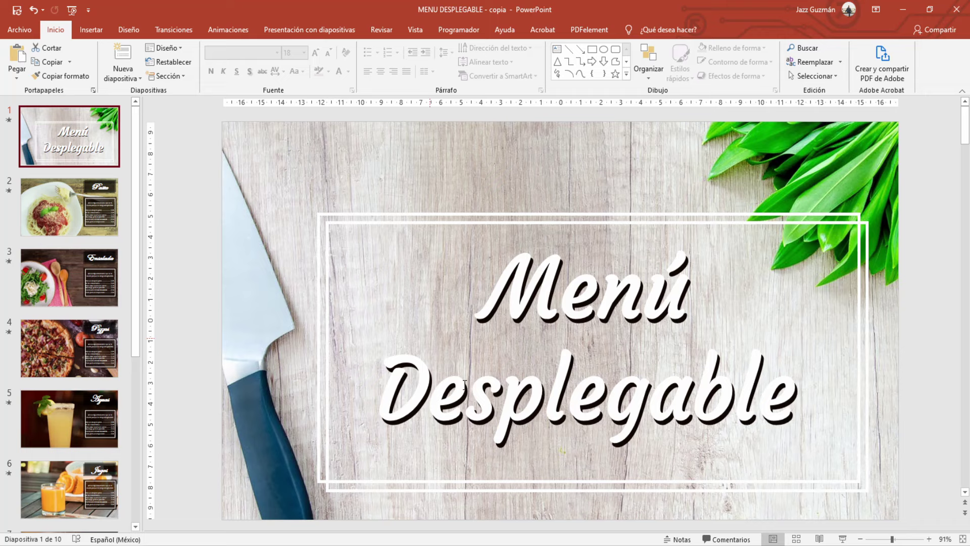
click(40, 231)
click(75, 147)
click(83, 372)
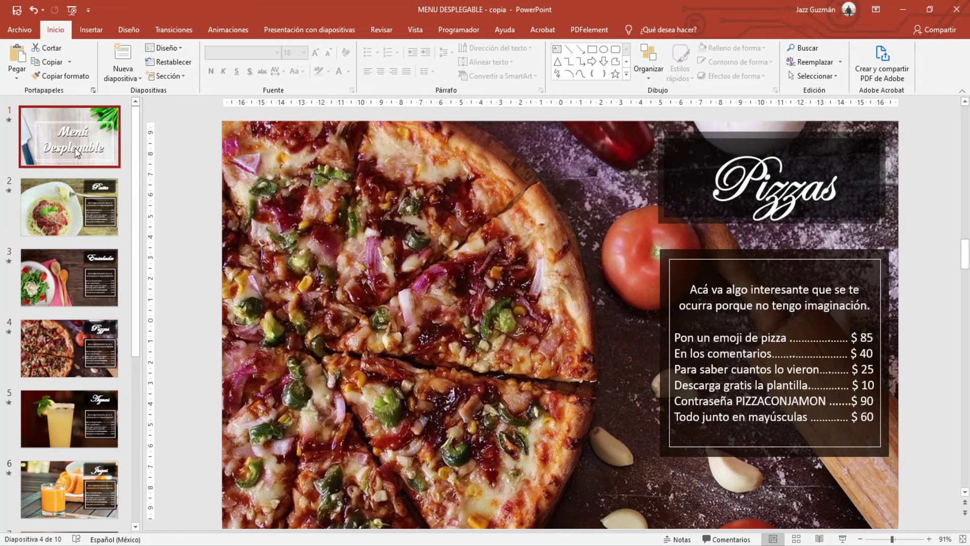
drag(210, 118, 681, 178)
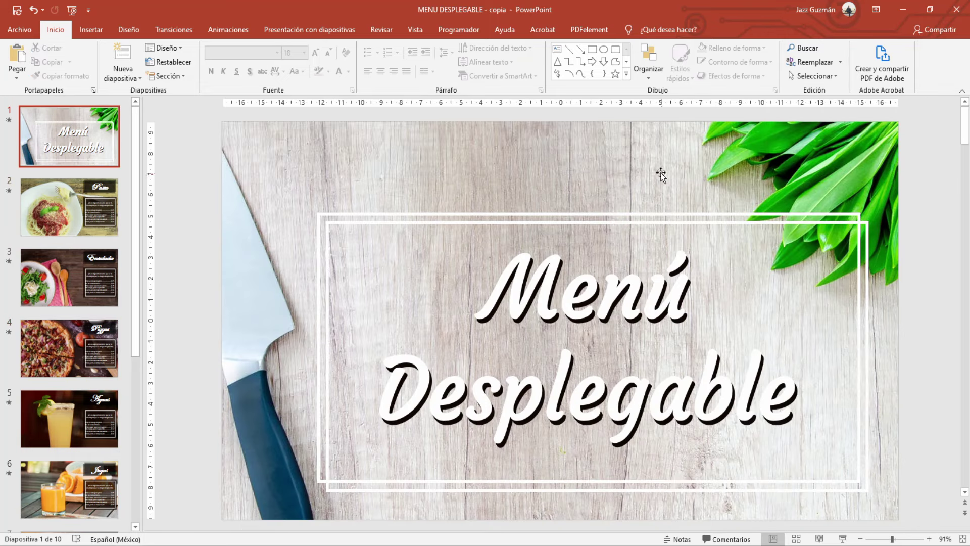
Step: Draw a black rectangle with no outline at the title slide's top-left corner
click(89, 30)
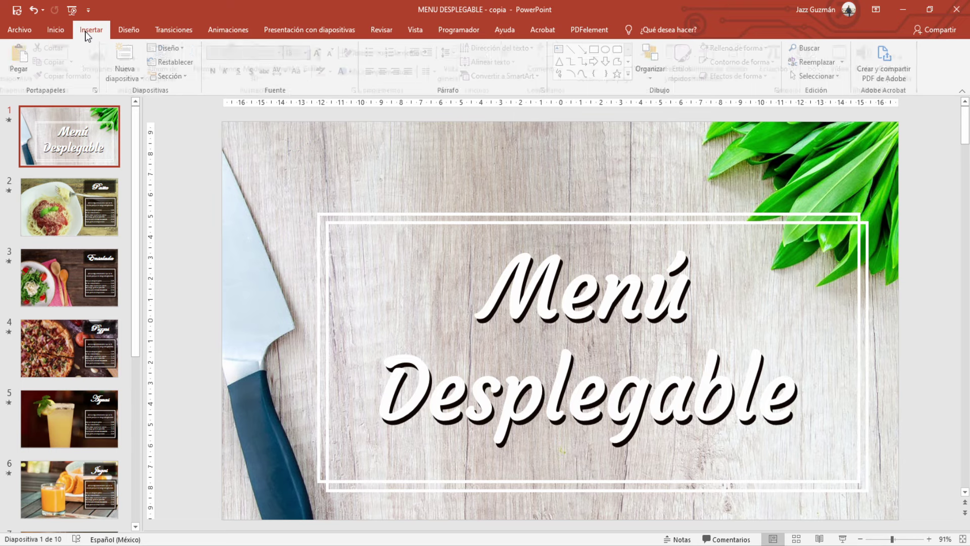
click(211, 78)
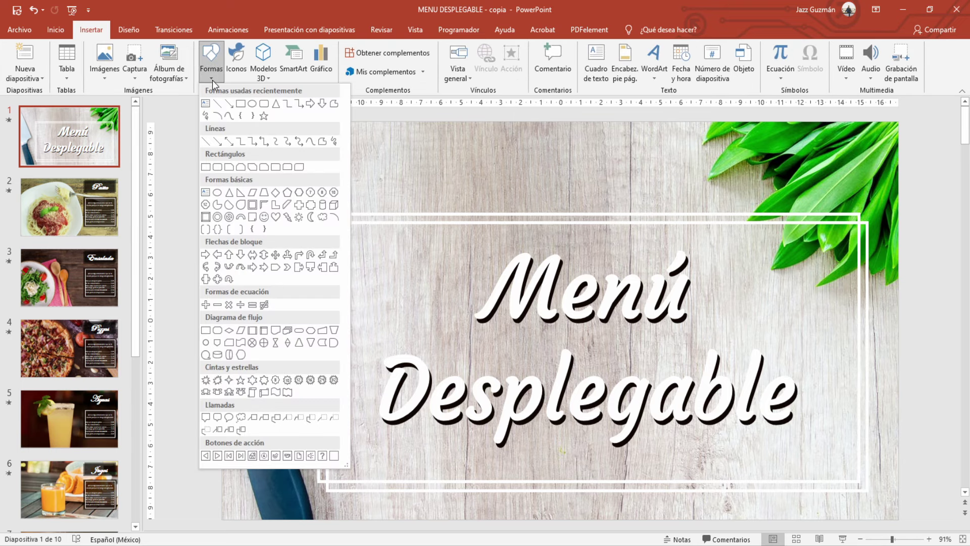
click(235, 109)
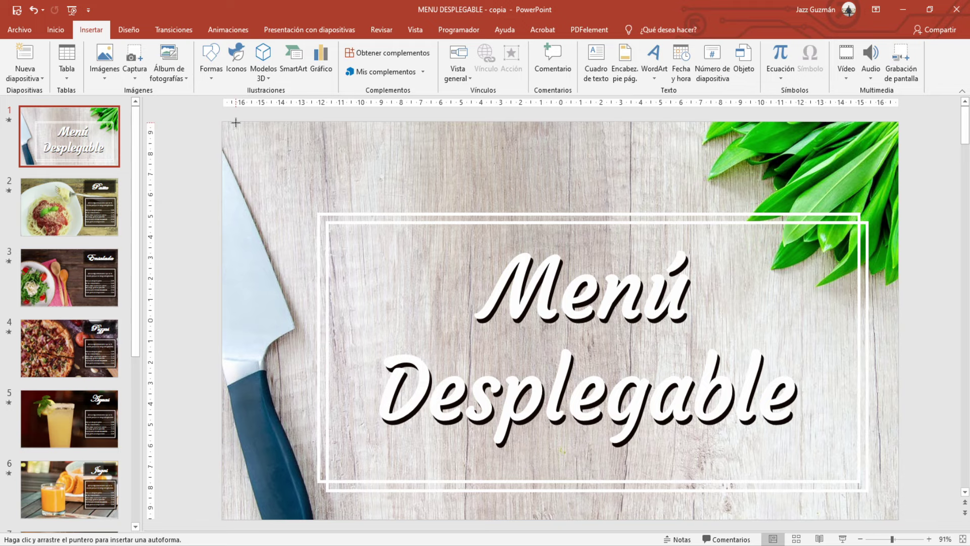
drag(232, 122, 365, 166)
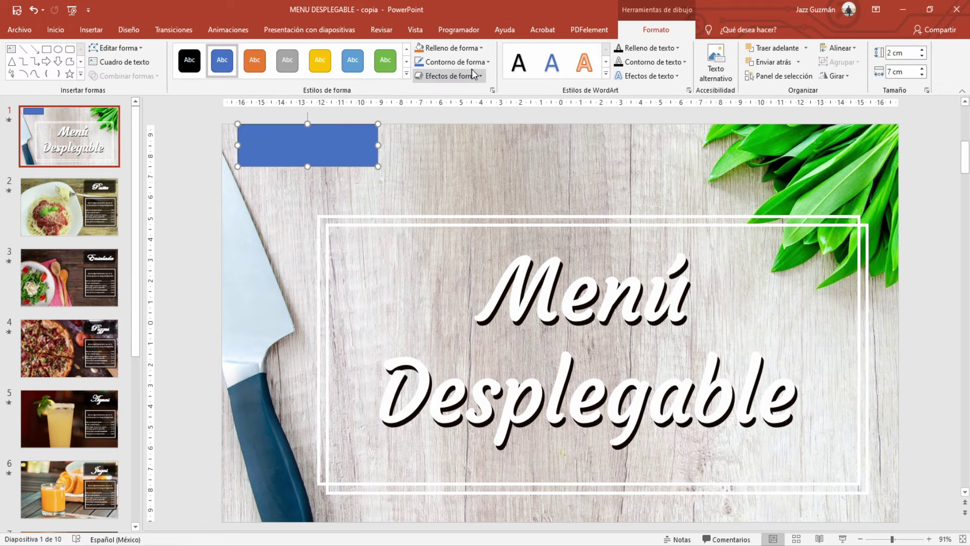
click(489, 62)
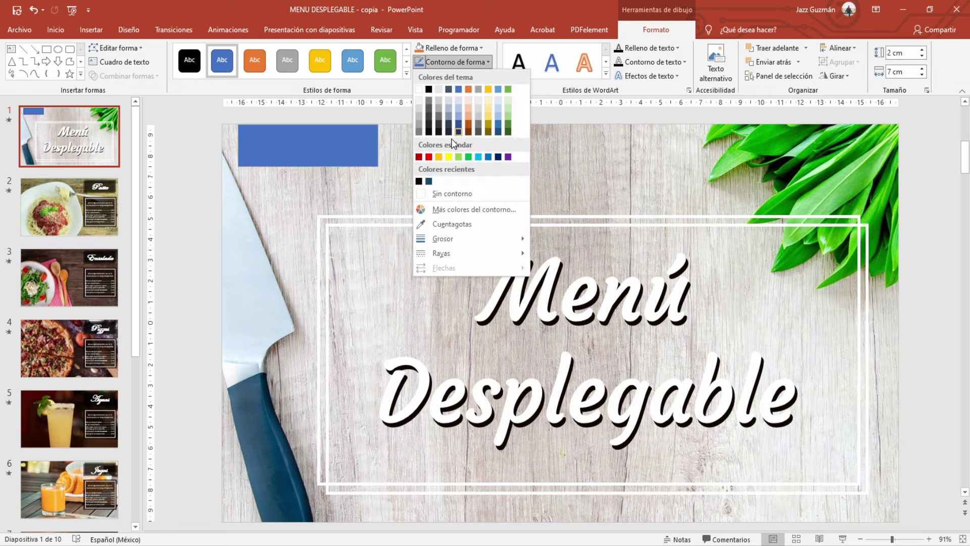
click(443, 193)
click(470, 48)
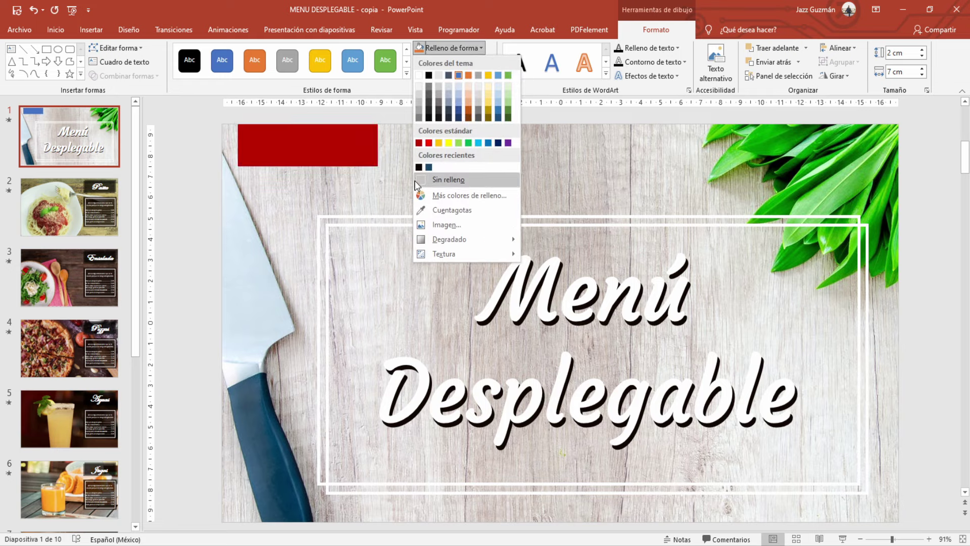
click(428, 76)
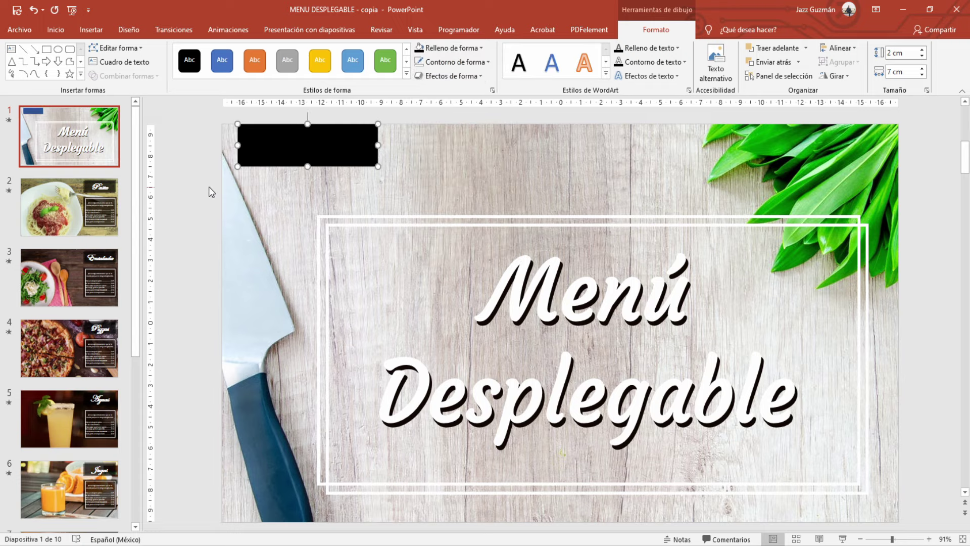
click(210, 190)
click(283, 155)
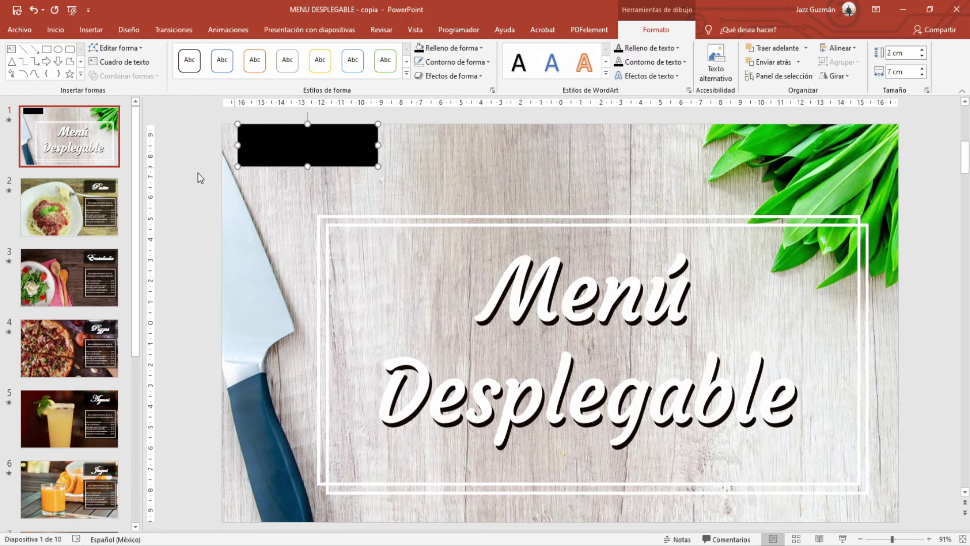
Step: Label the rectangle COMIDAS and set its font to Aharoni
text(CO)
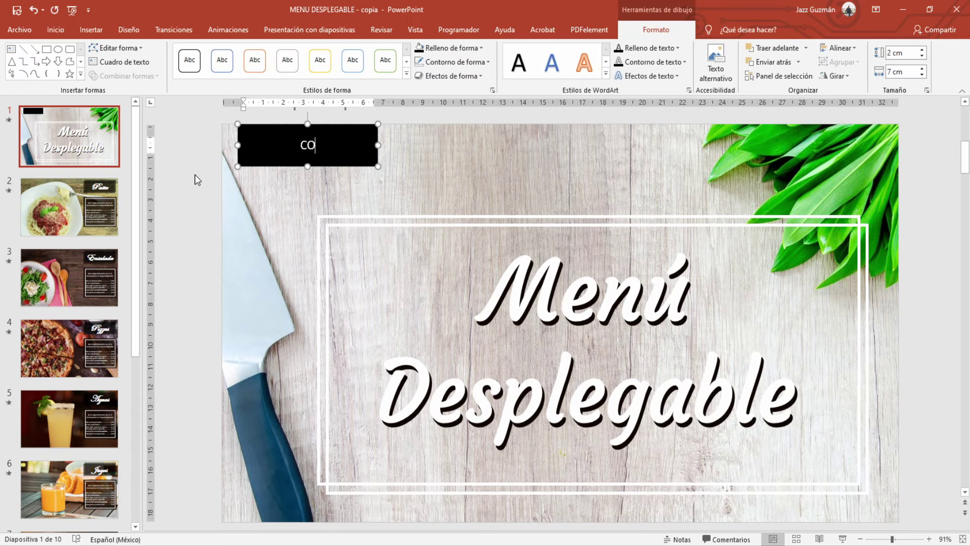
text(MIDAS)
key(ctrl+a)
click(56, 30)
click(273, 52)
click(277, 52)
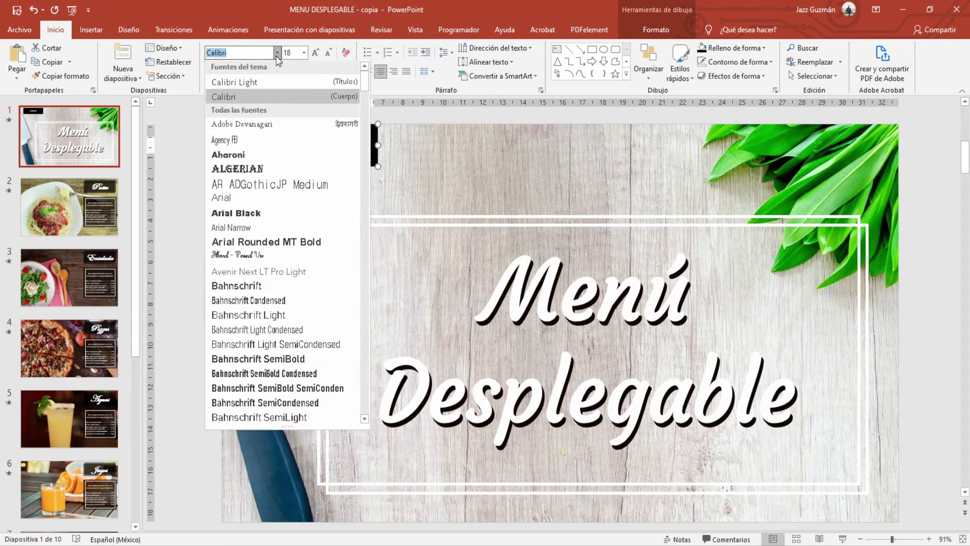
click(215, 169)
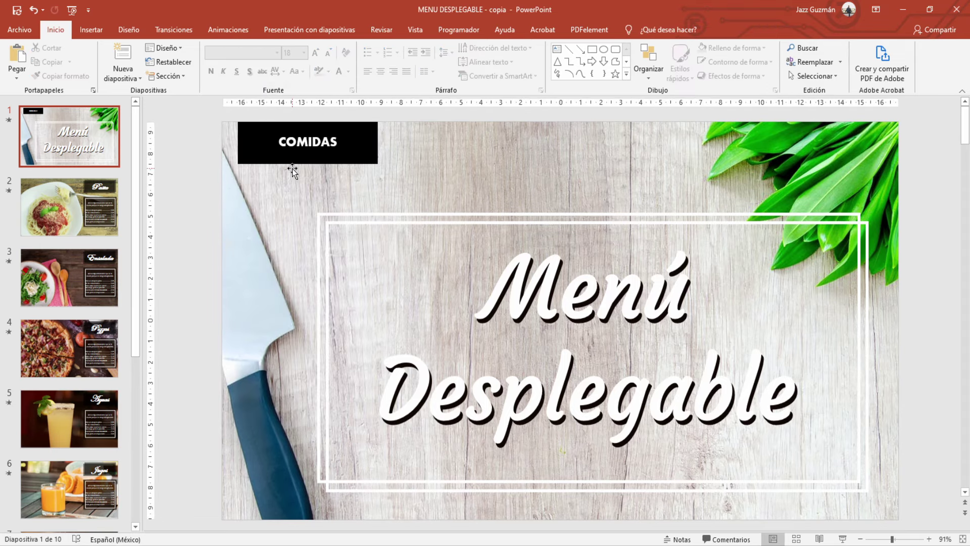
Step: Snap COMIDAS to the top edge and Ctrl-drag two copies to its right
drag(244, 167, 245, 170)
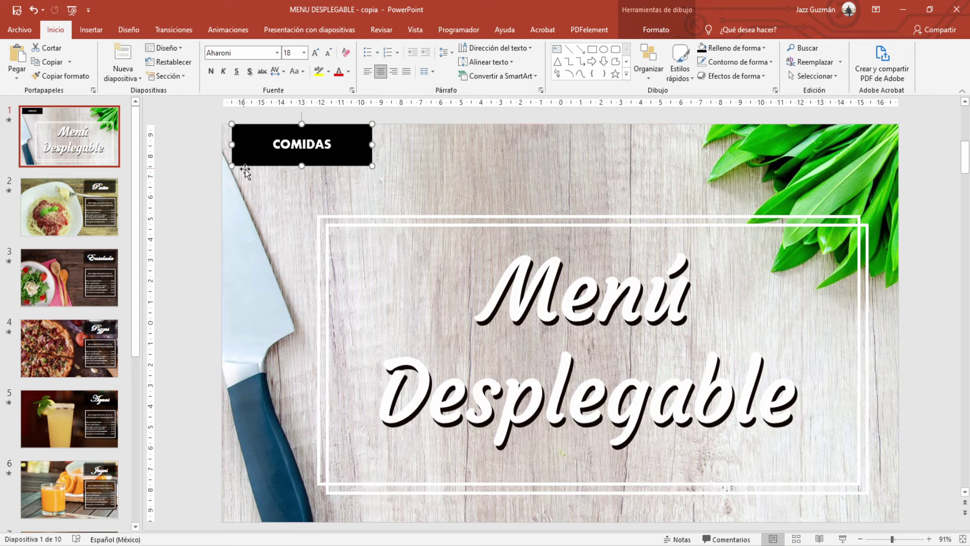
key(ctrl)
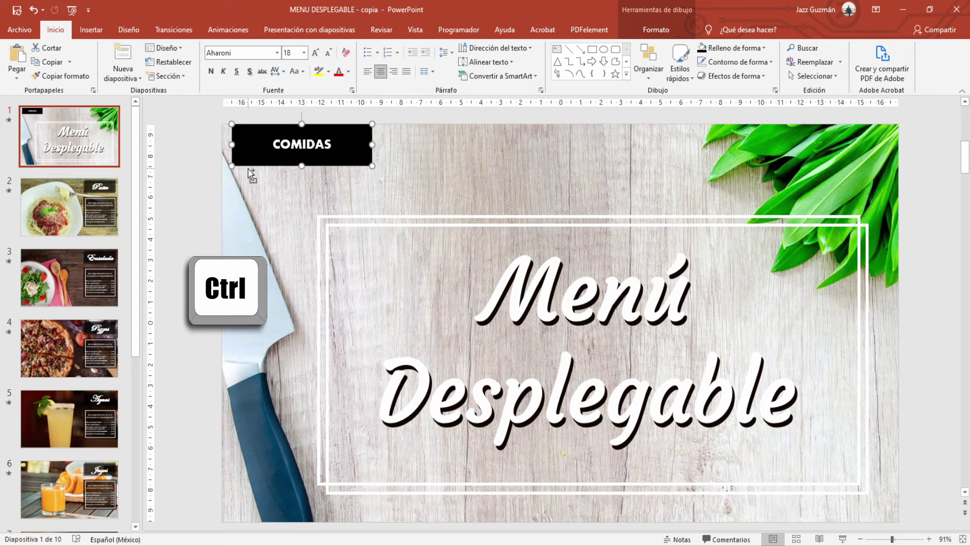
drag(248, 169, 542, 161)
key(ctrl)
Step: Relabel the middle copy BEBIDAS and the right copy POSTRES
double_click(455, 147)
text(BEBIDAS)
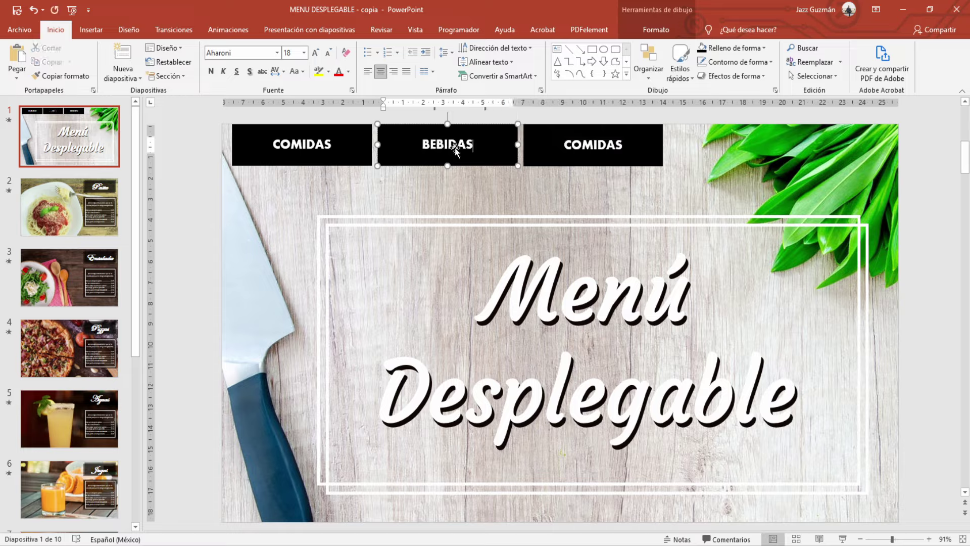
double_click(593, 145)
text(POSTRES)
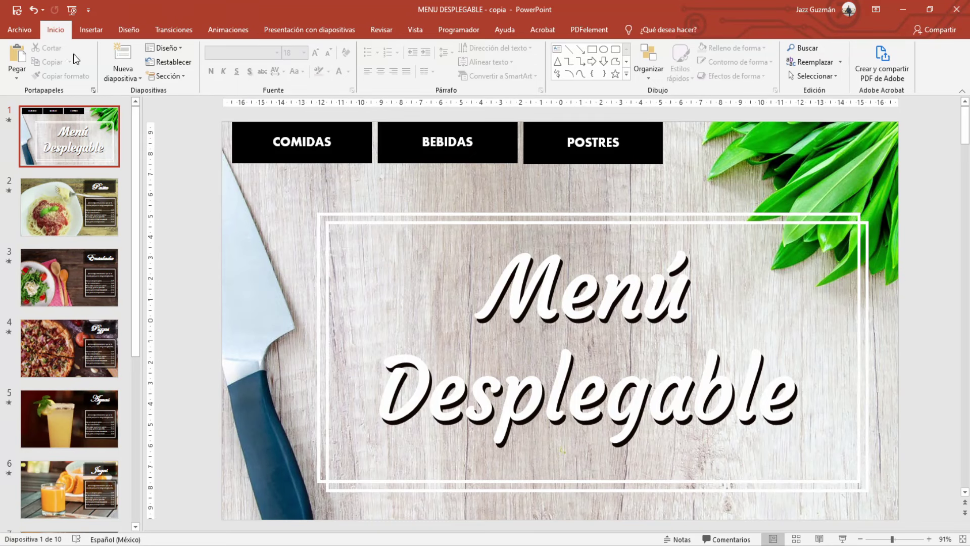
Step: In the Selection Pane, rename the three rectangles COMIDAS, BEBIDAS and POSTRES
click(830, 74)
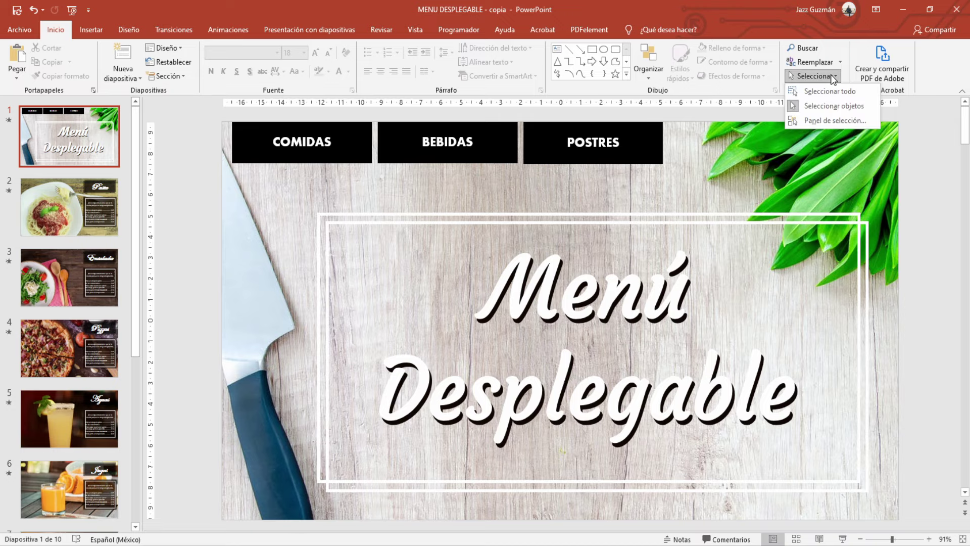
click(817, 124)
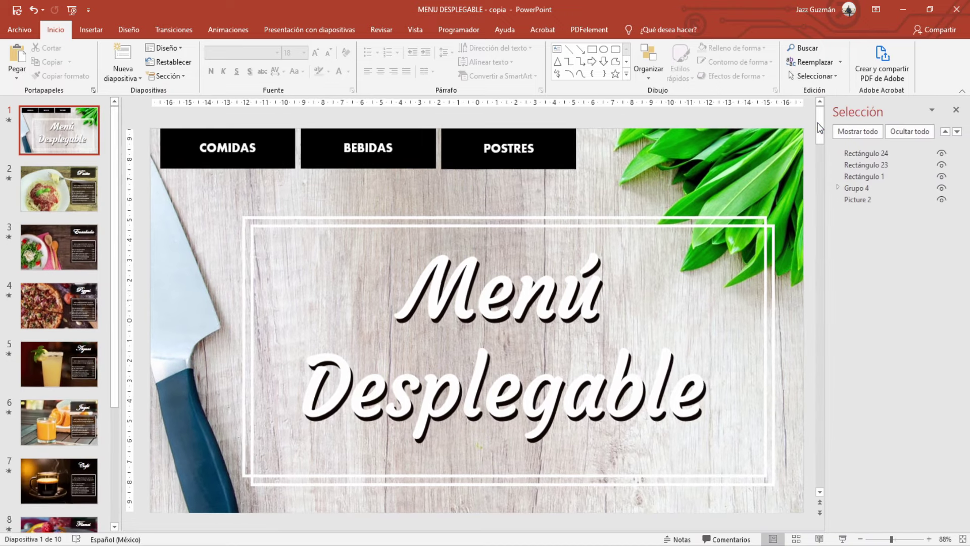
click(274, 167)
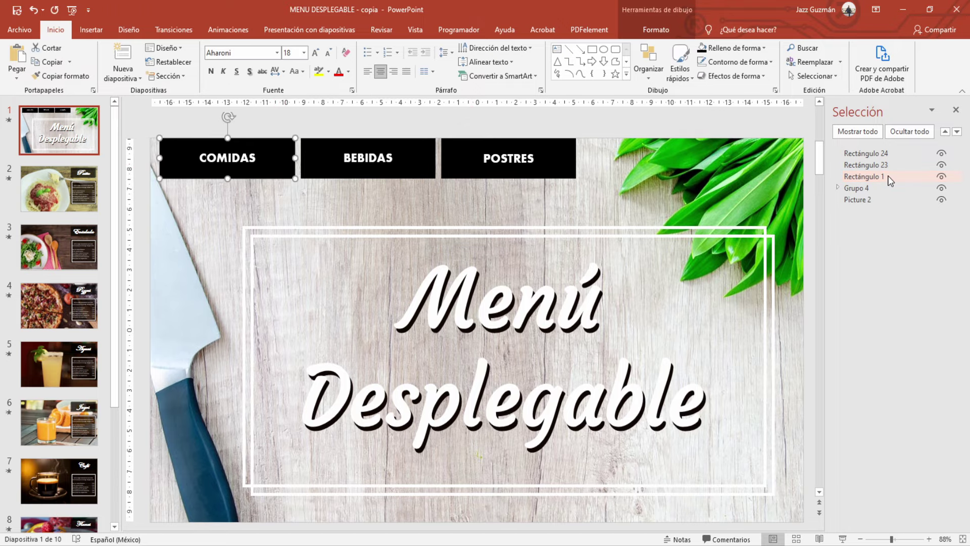
double_click(862, 176)
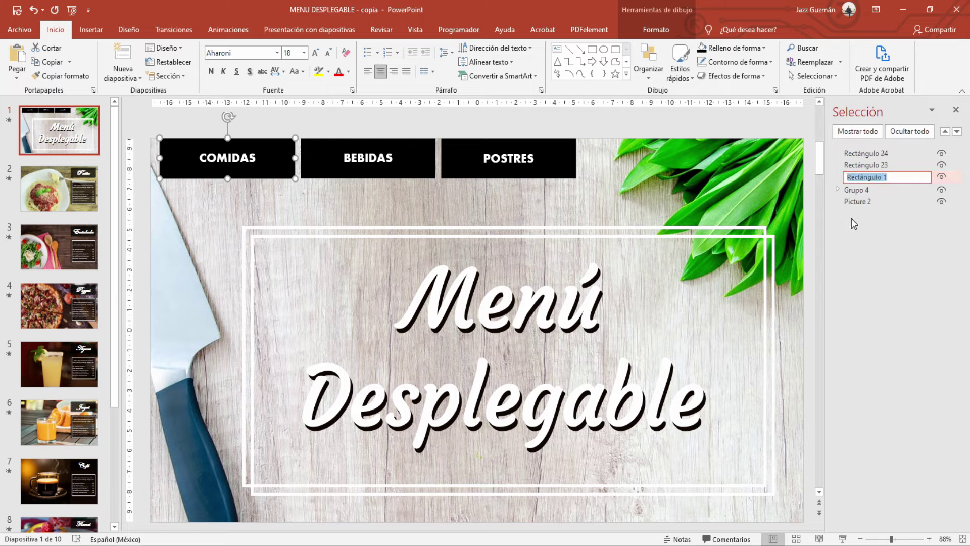
text(COMIDAS)
click(419, 171)
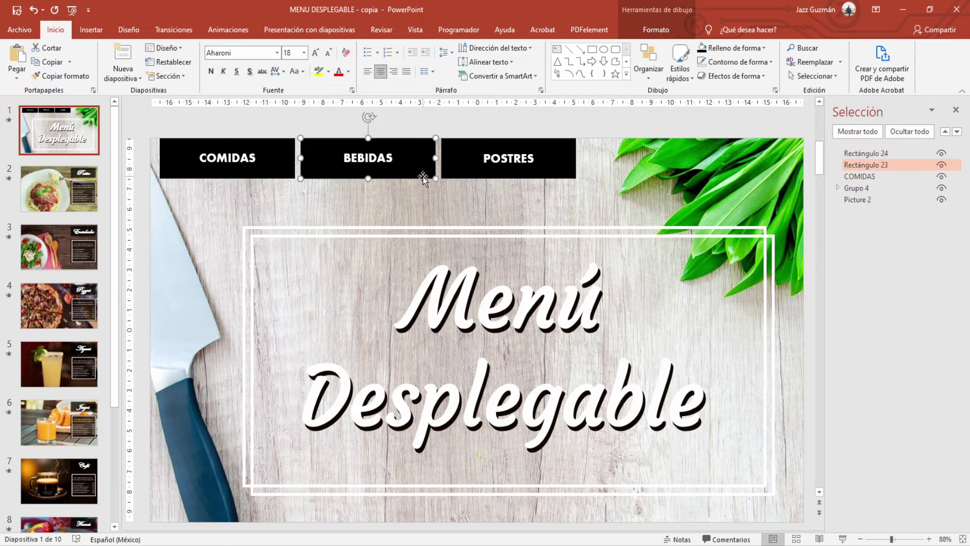
double_click(865, 165)
text(BEBIDAS)
key(Tab)
key(F2)
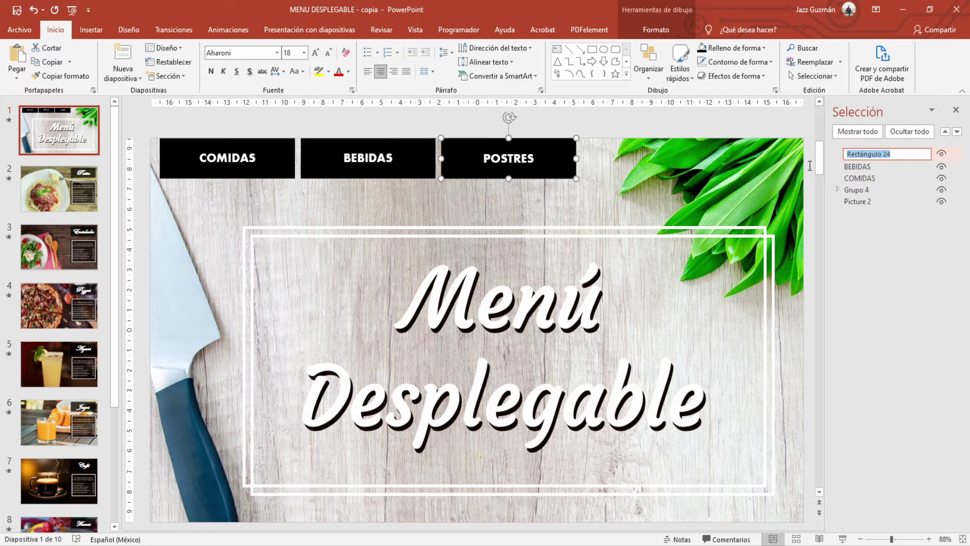
text(POSTRES)
key(Return)
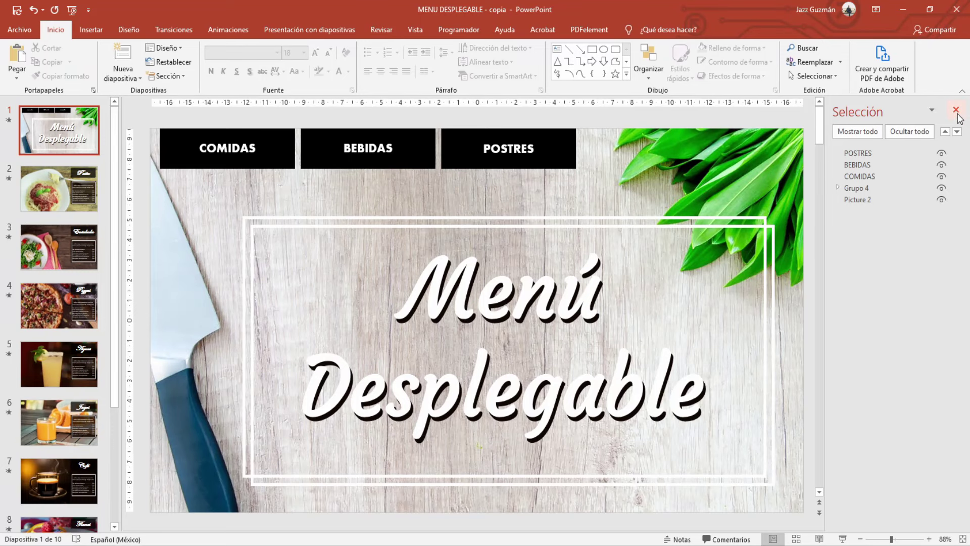
Step: Close the Selection Pane and draw a rectangle just below the COMIDAS button
click(955, 111)
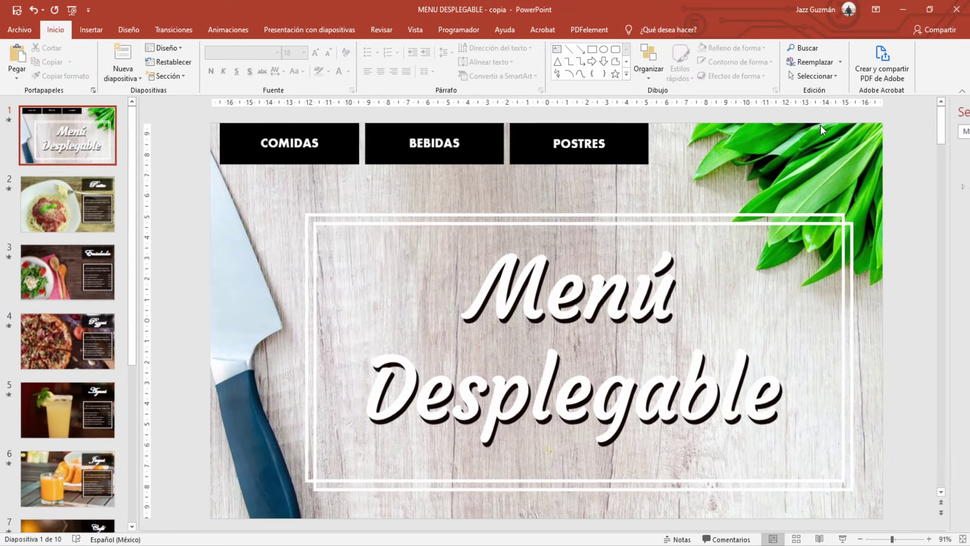
click(92, 30)
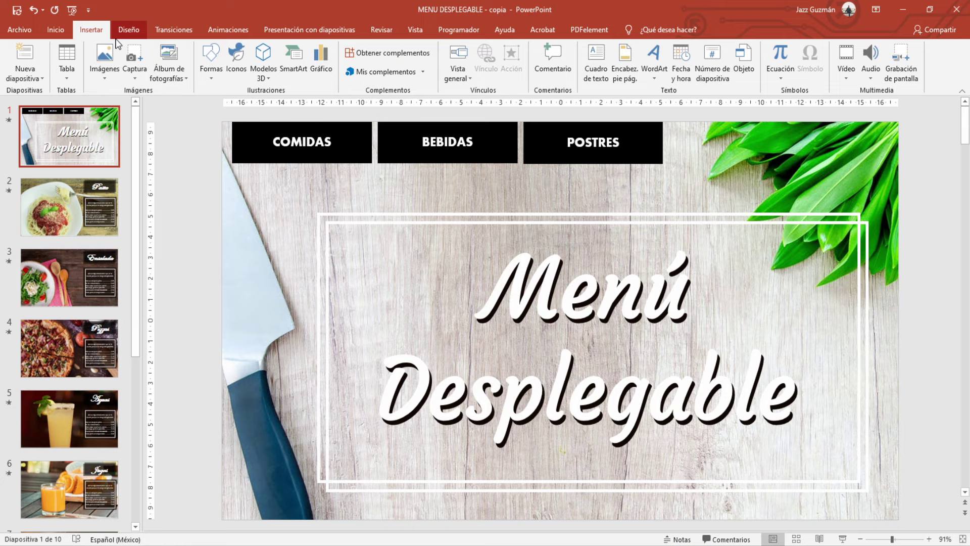
click(211, 69)
click(240, 104)
drag(232, 163, 373, 205)
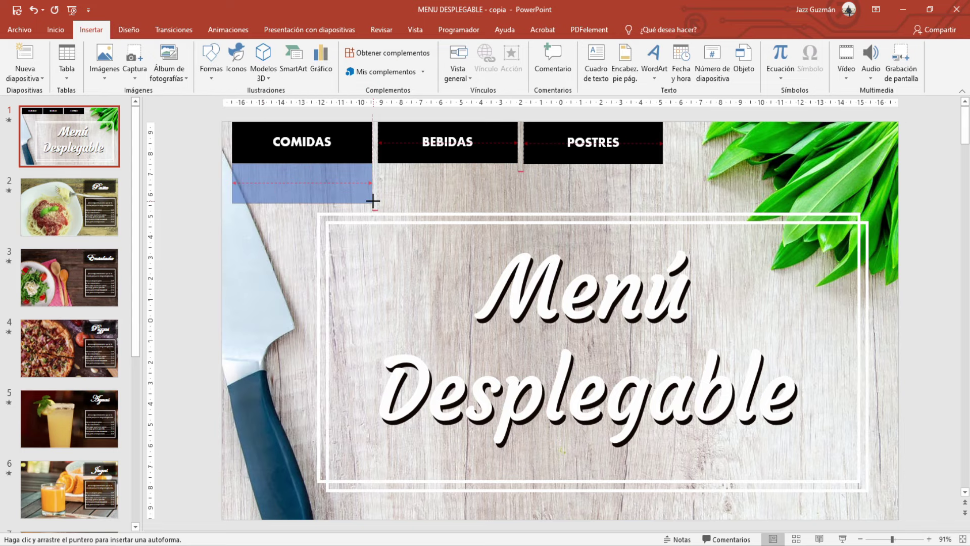
Step: Remove the new rectangle's outline, fill it black, and open its Format Shape fill settings
click(488, 62)
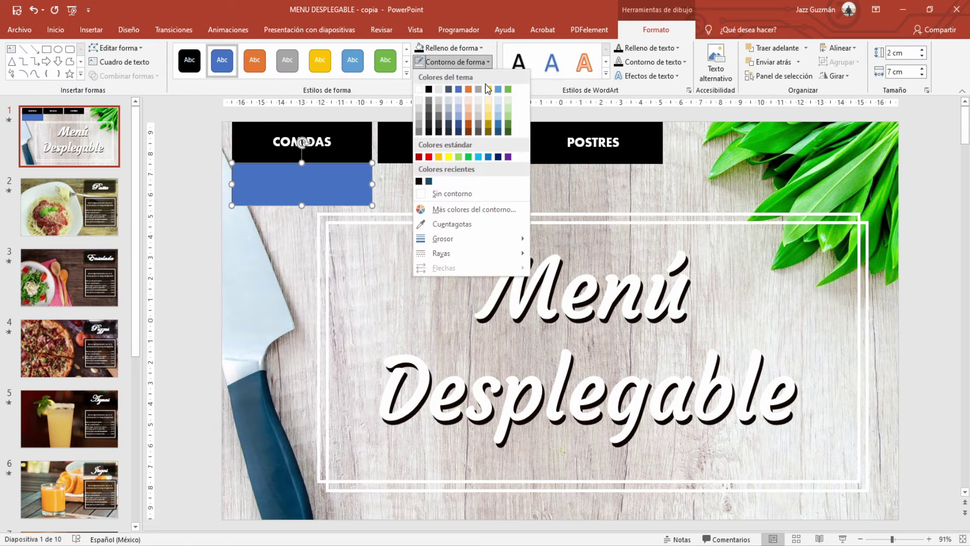
click(440, 196)
click(480, 48)
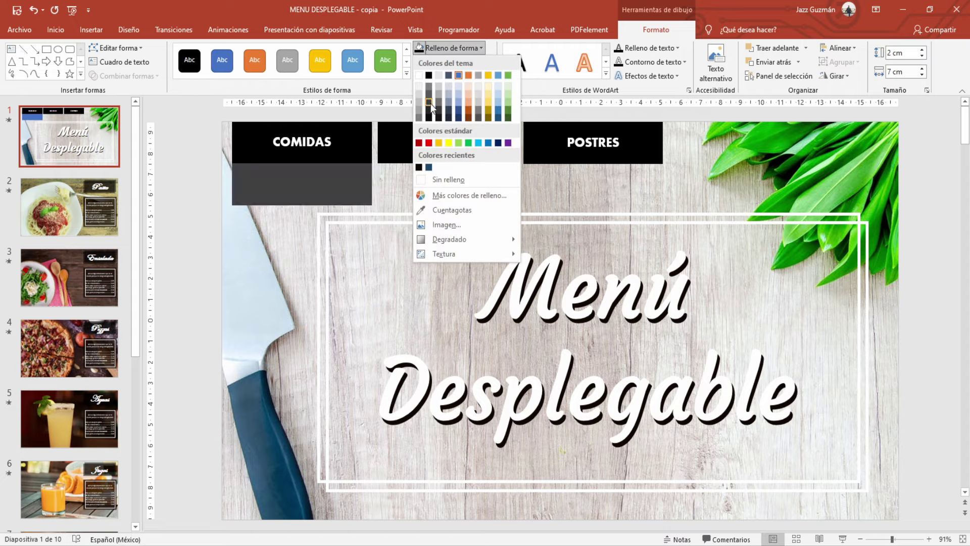
click(419, 168)
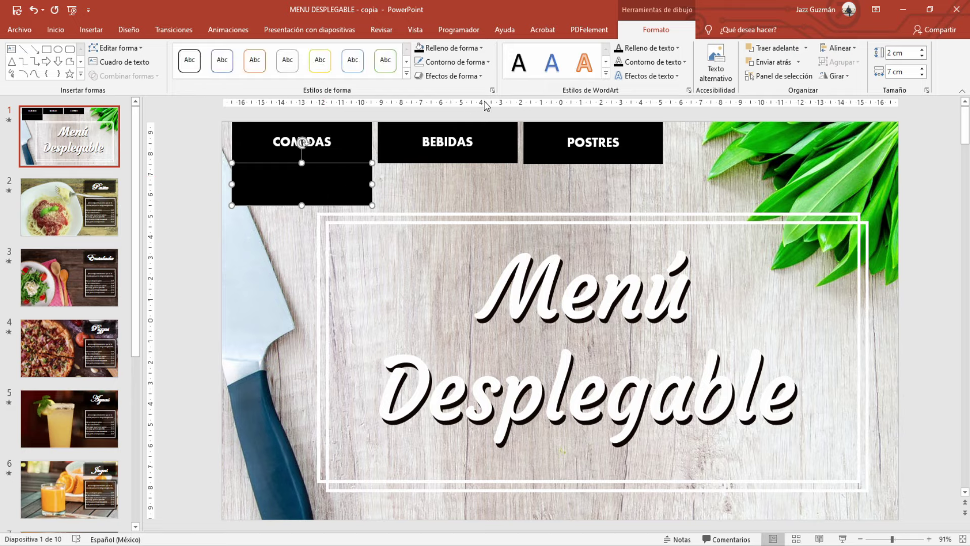
click(492, 90)
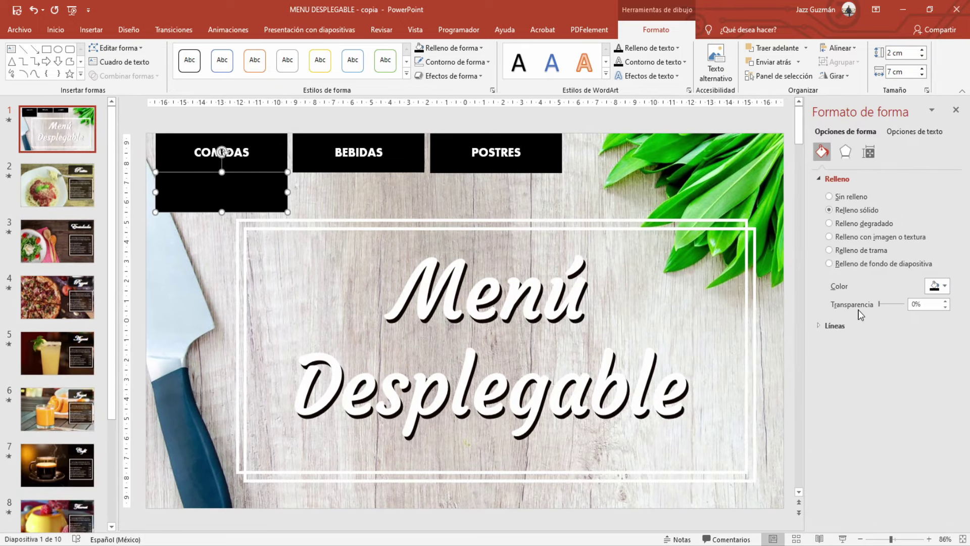
Step: Set the box's fill transparency to 25% and duplicate it twice below
drag(878, 304, 882, 304)
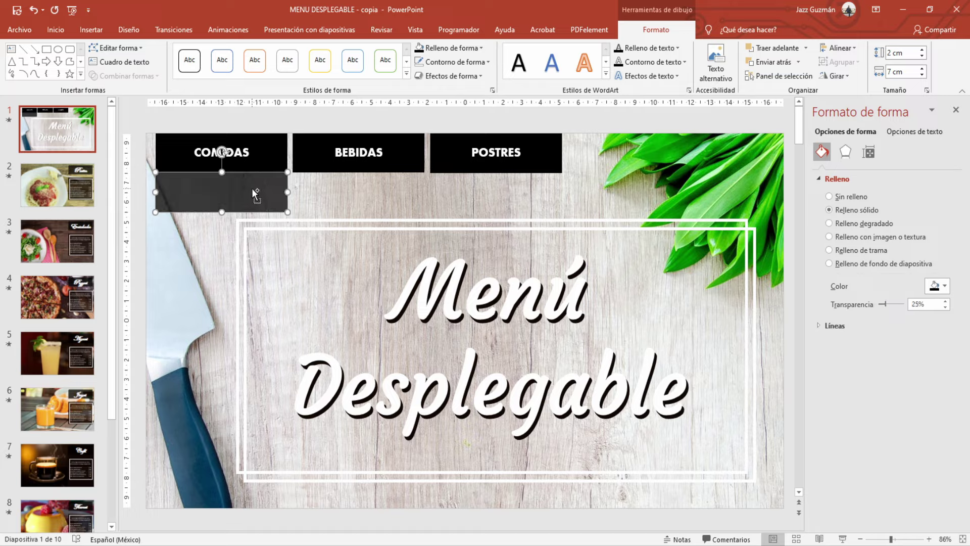
drag(252, 189, 265, 227)
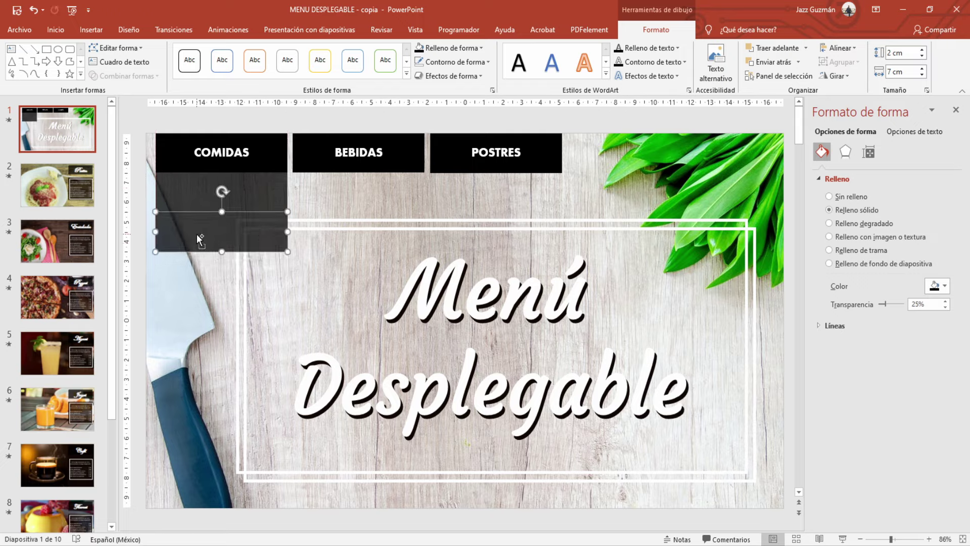
drag(197, 235, 200, 271)
key(Escape)
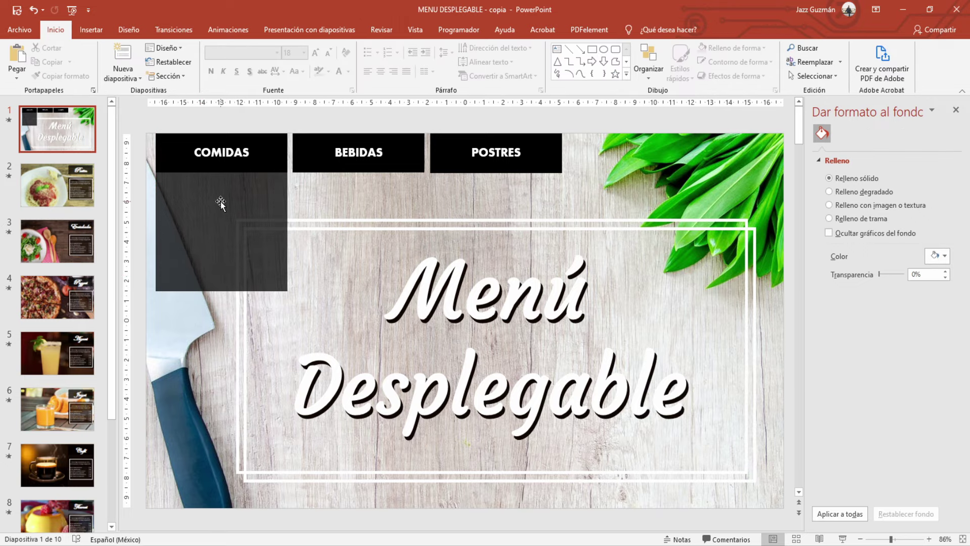
Step: Label the three drop-down boxes PASTAS, ENSALADAS and PIZZAS
click(221, 201)
text(PASTAS)
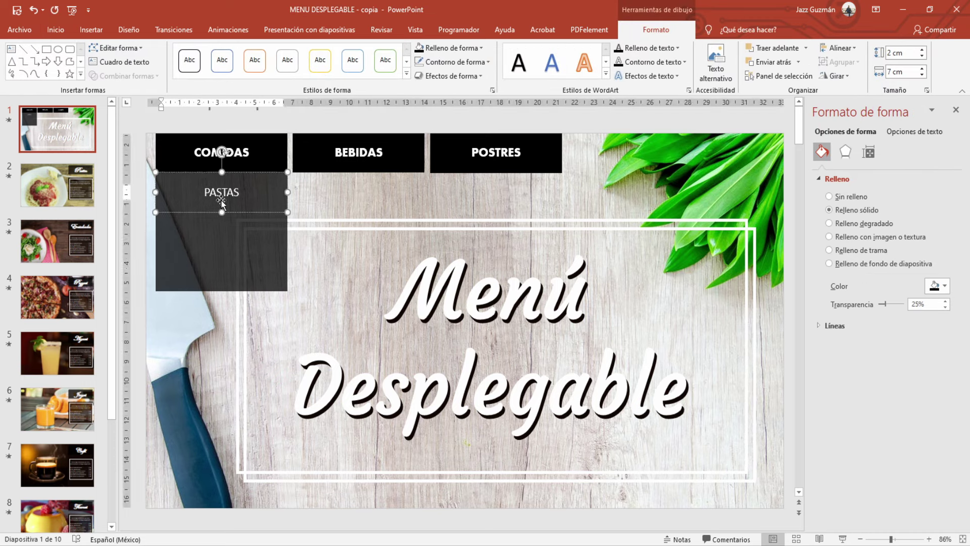
click(176, 234)
text(ENSALADAS)
click(216, 278)
text(PIZZAS)
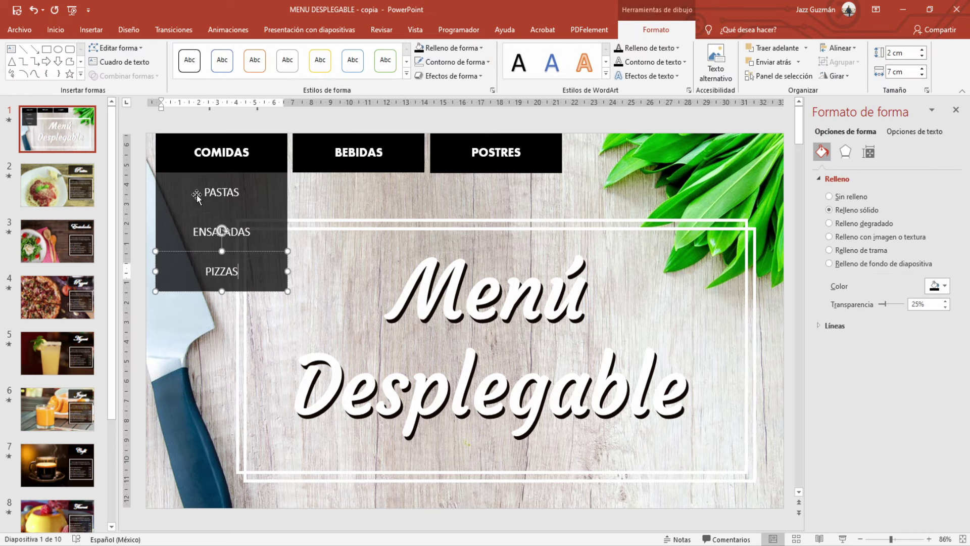
Step: Apply a bold font to all three items and close the Format Shape pane
drag(139, 154, 332, 305)
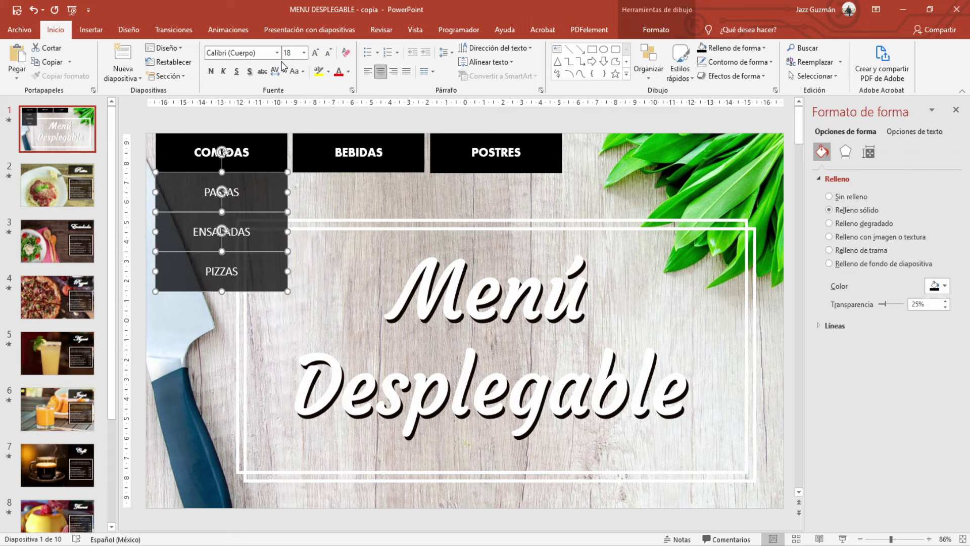
click(277, 52)
click(242, 125)
click(217, 120)
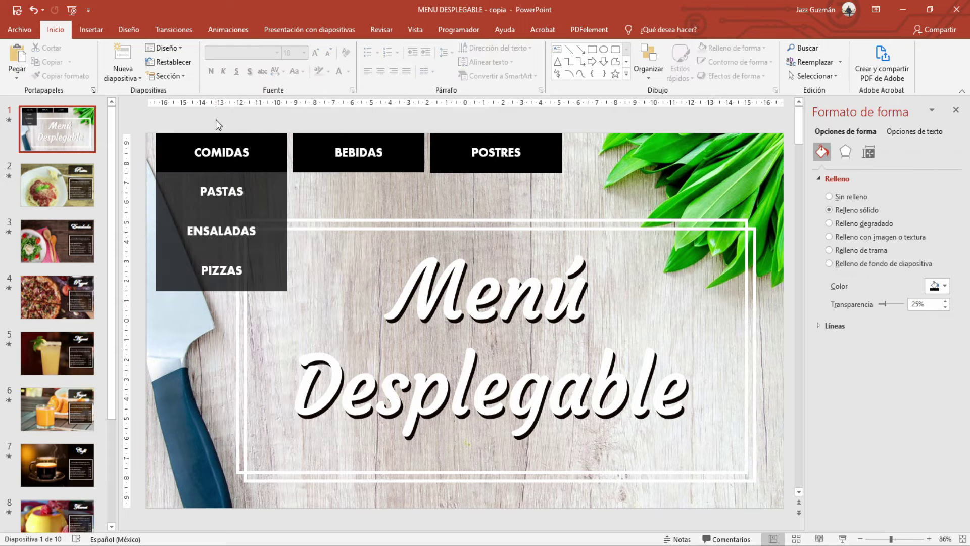
click(955, 109)
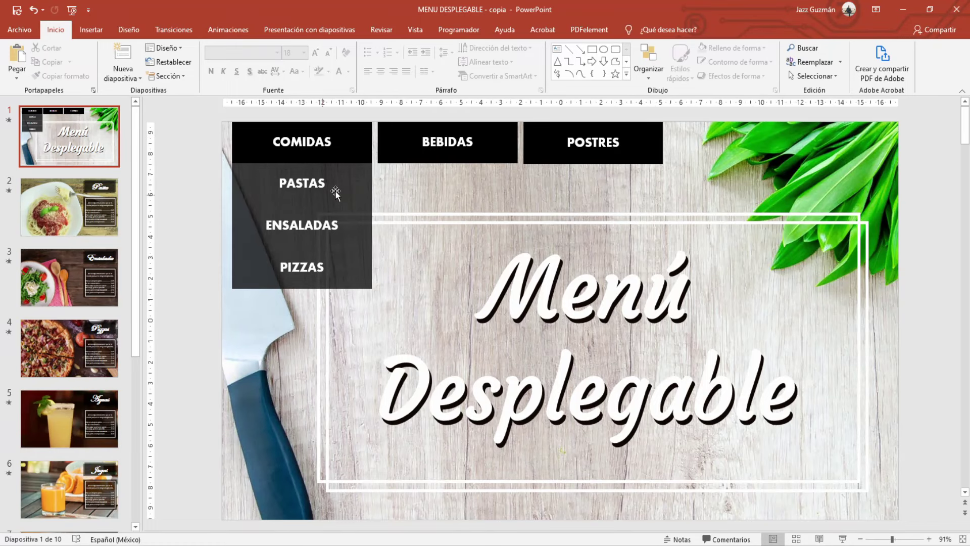
click(348, 187)
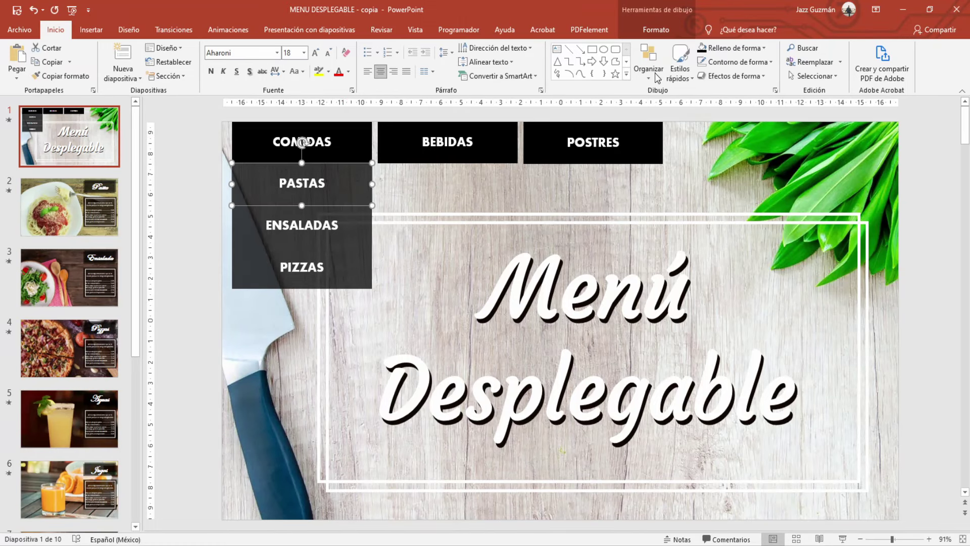
Step: Give PASTAS, ENSALADAS and PIZZAS a Desvanecer (Fade) entrance with a 00.25 duration
click(643, 31)
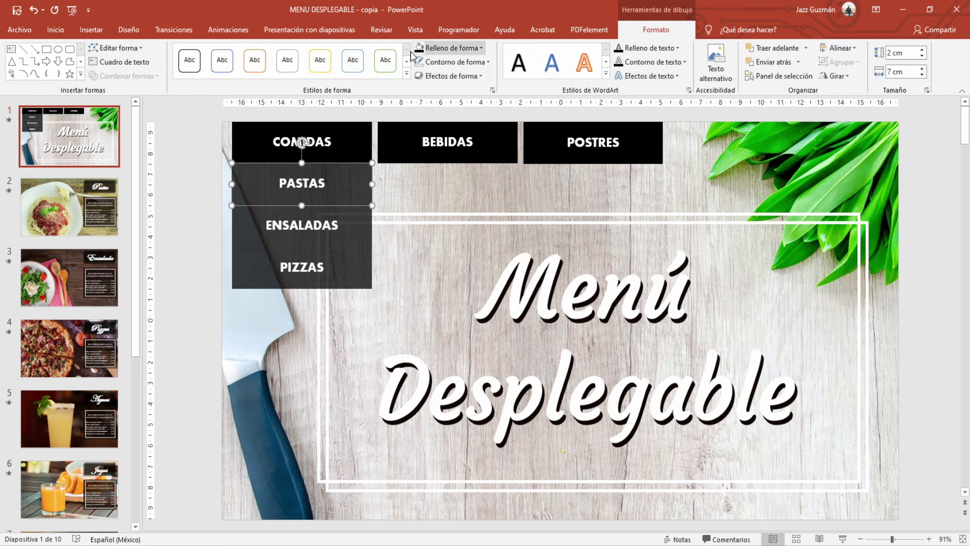
click(225, 31)
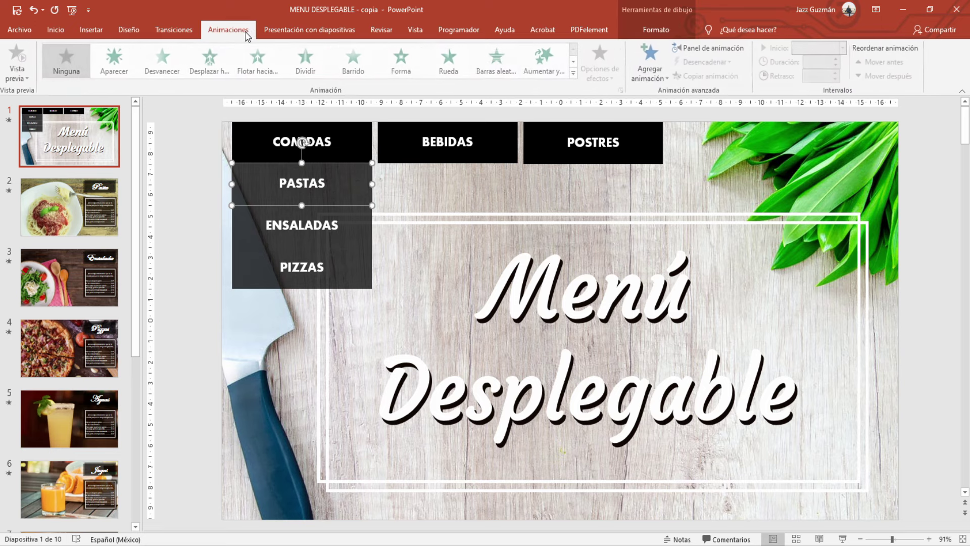
click(729, 50)
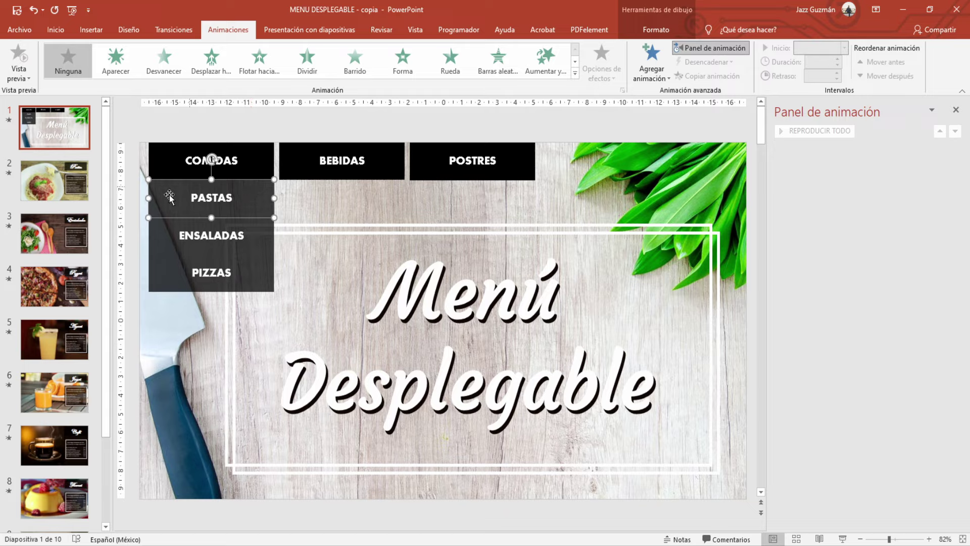
click(135, 202)
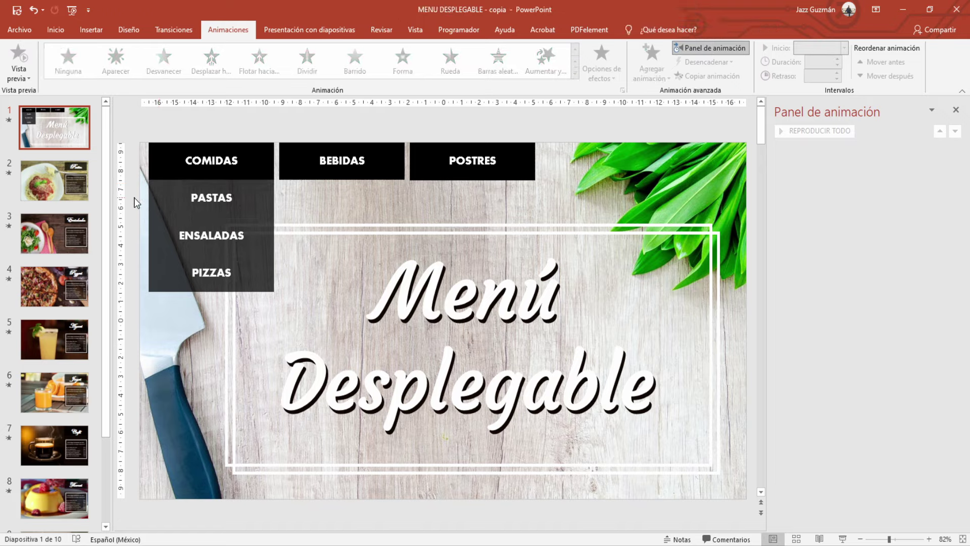
drag(130, 164, 302, 301)
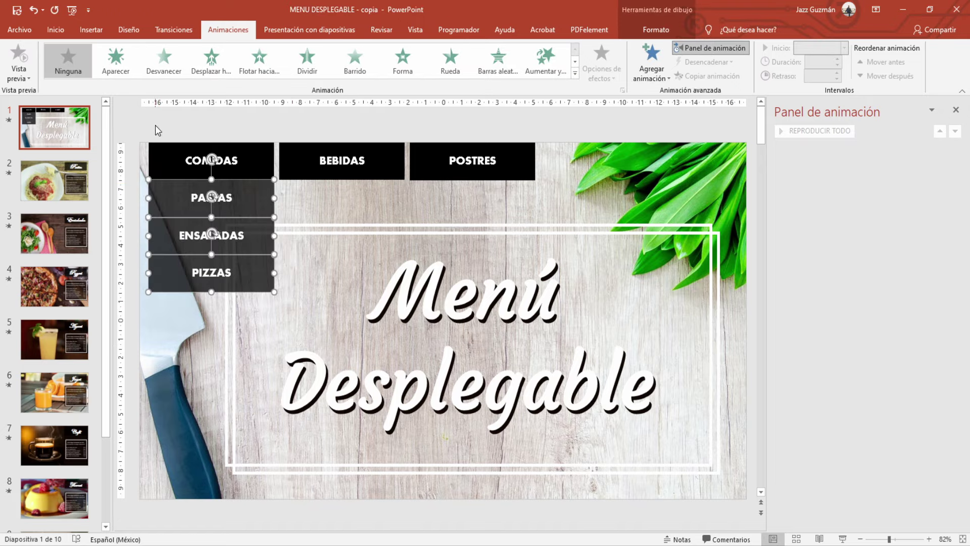
click(164, 71)
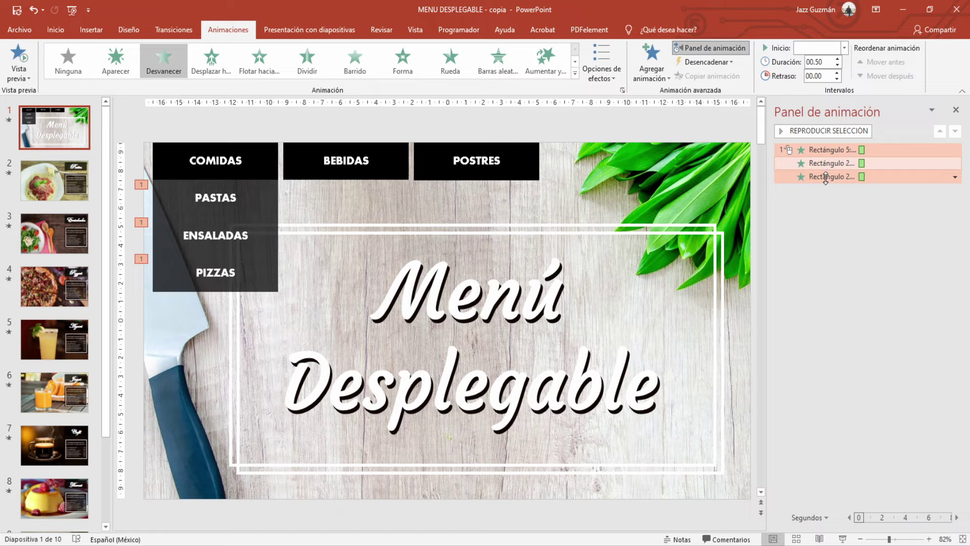
click(837, 66)
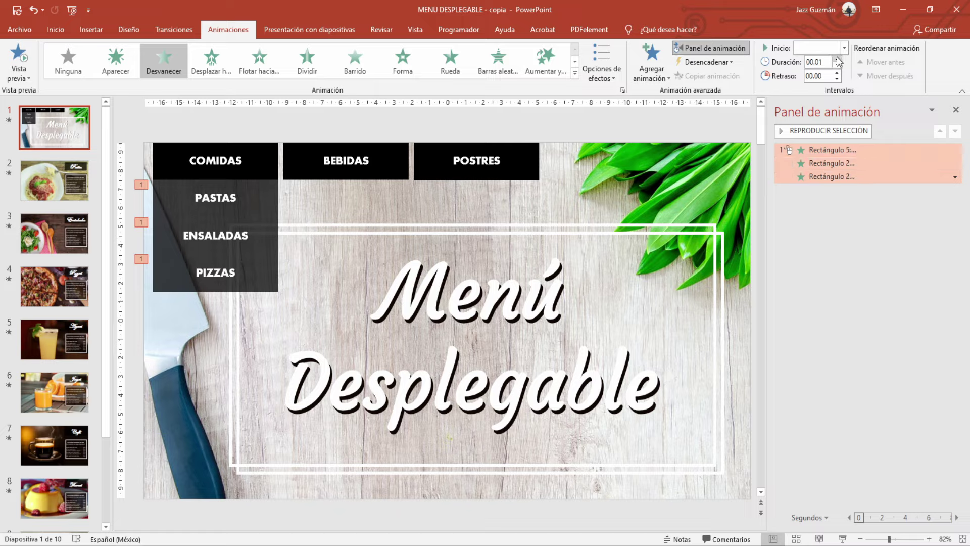
Step: Set the fade-in trigger to On Click of COMIDAS and preview it with an F5 slideshow
click(719, 63)
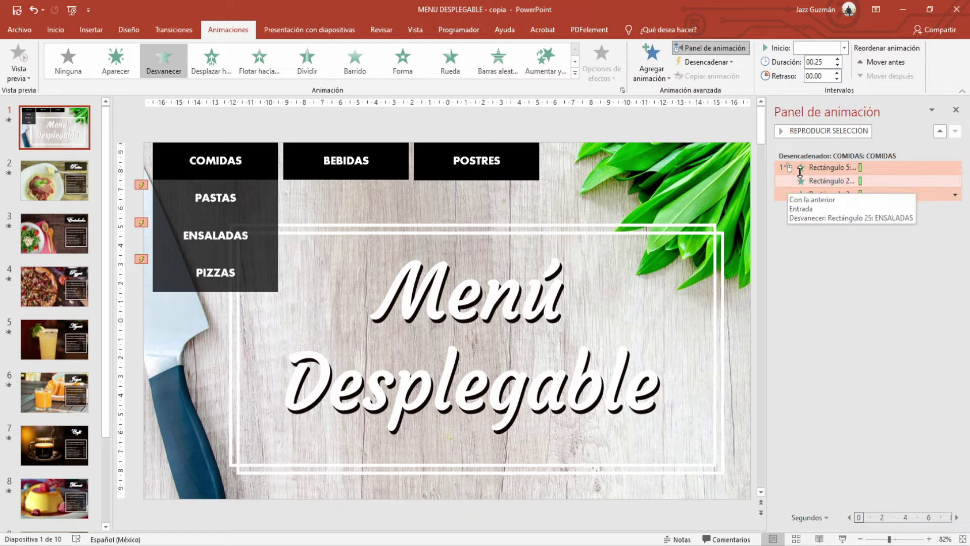
click(816, 231)
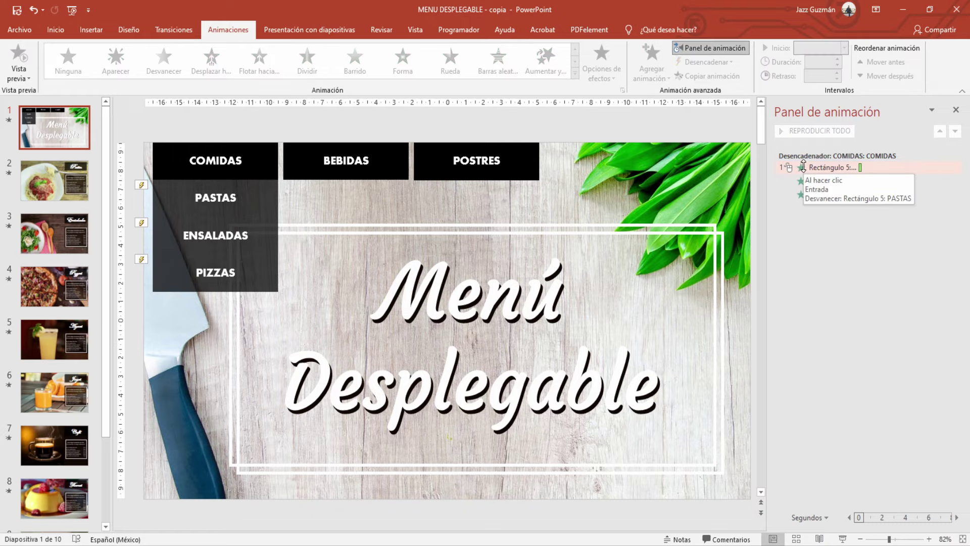
key(F5)
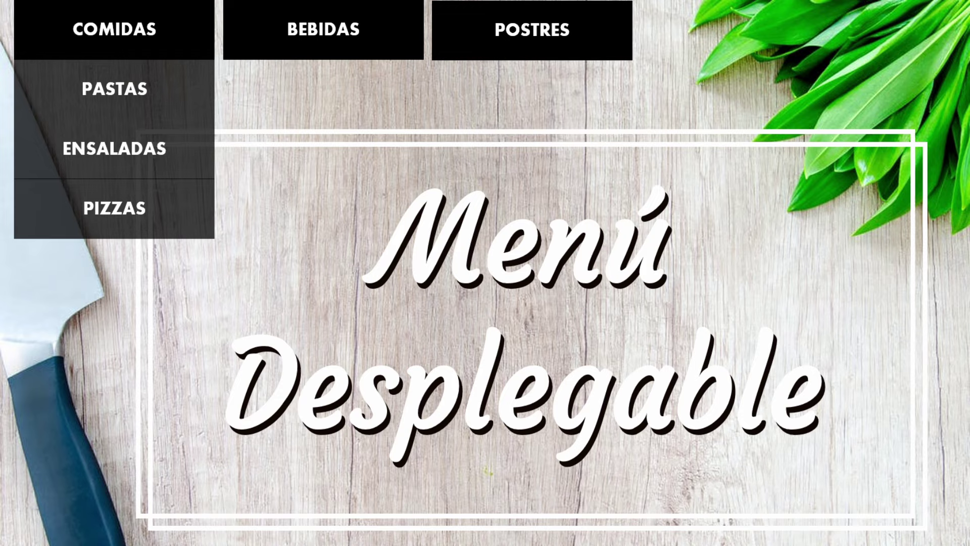
key(Escape)
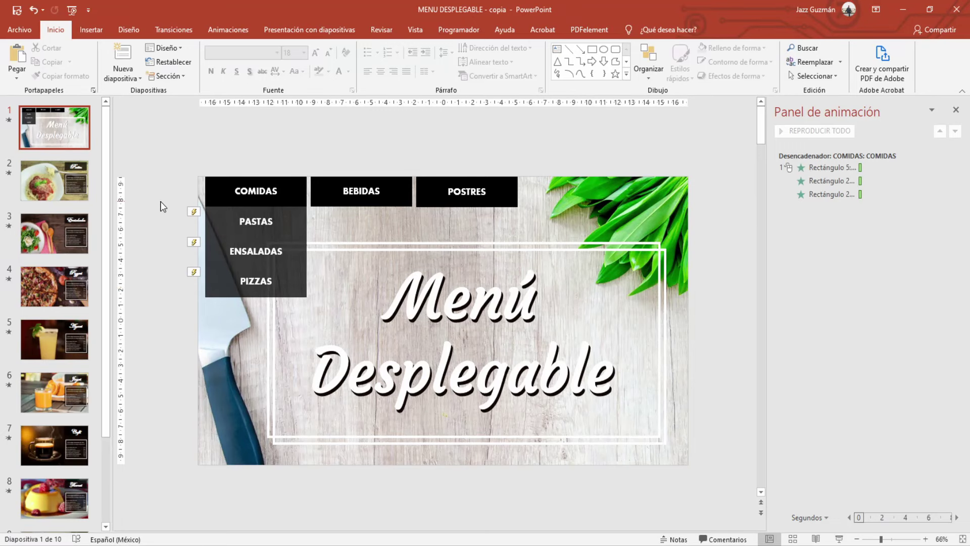
Step: Add a Desvanecer exit to the three items and move it under the COMIDAS trigger group
drag(156, 198, 321, 302)
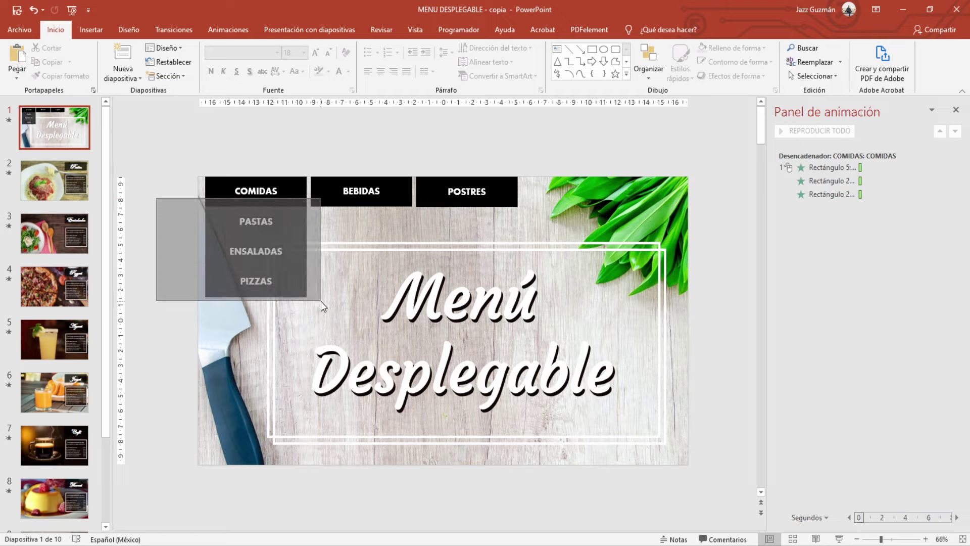
click(656, 30)
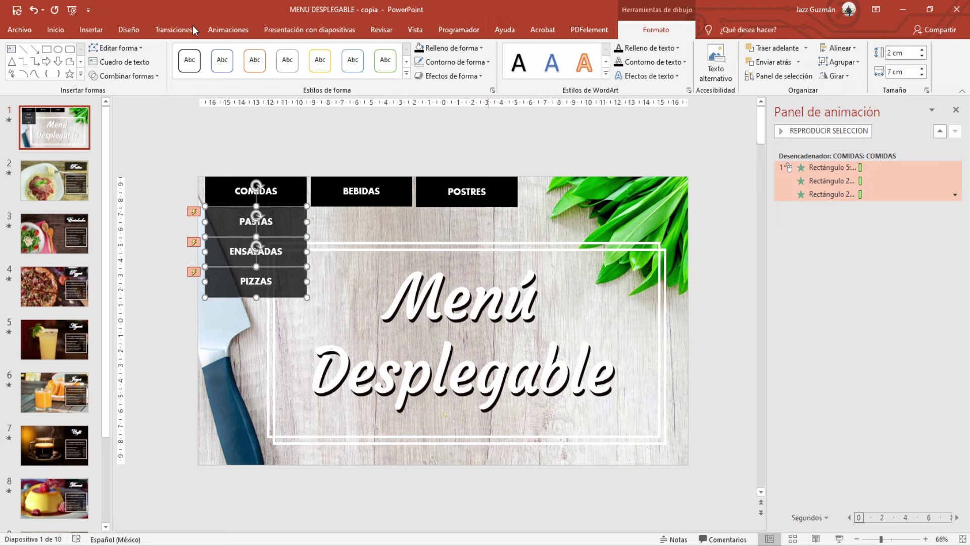
click(209, 30)
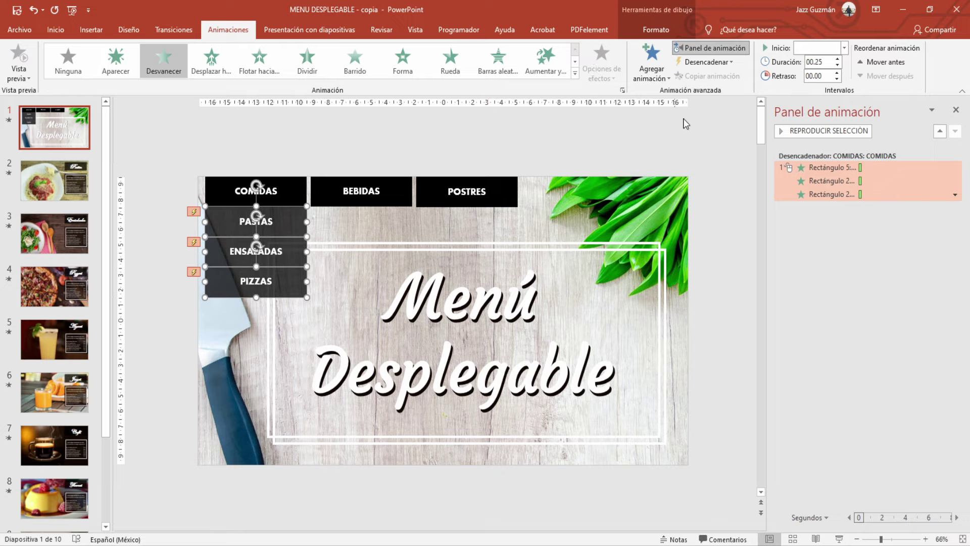
click(649, 76)
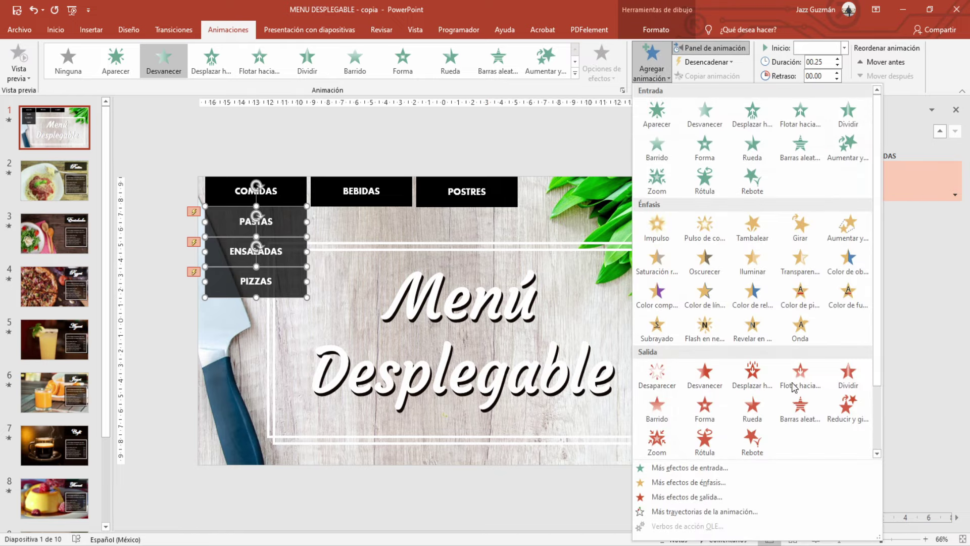
click(704, 379)
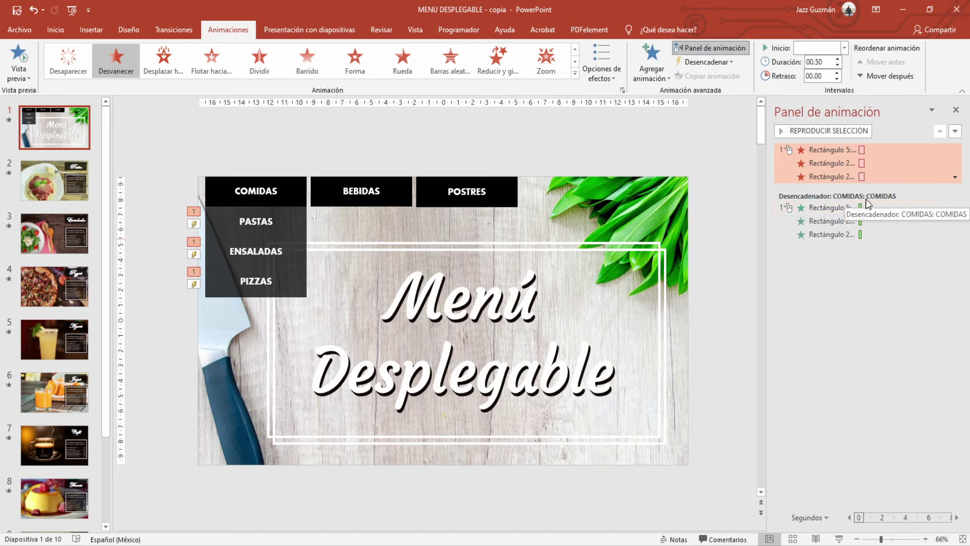
drag(825, 156, 842, 258)
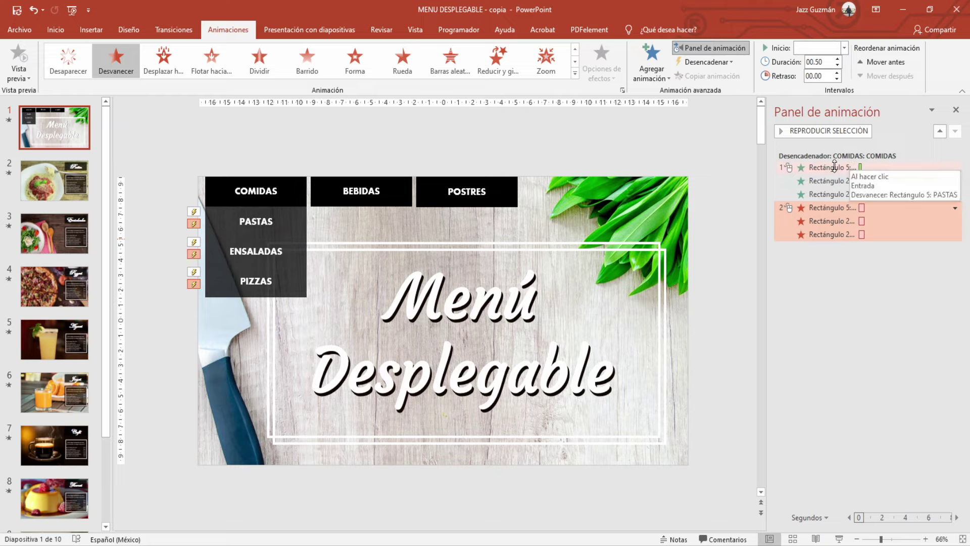
Step: Set the three exit fades to a 00.25 duration
click(831, 208)
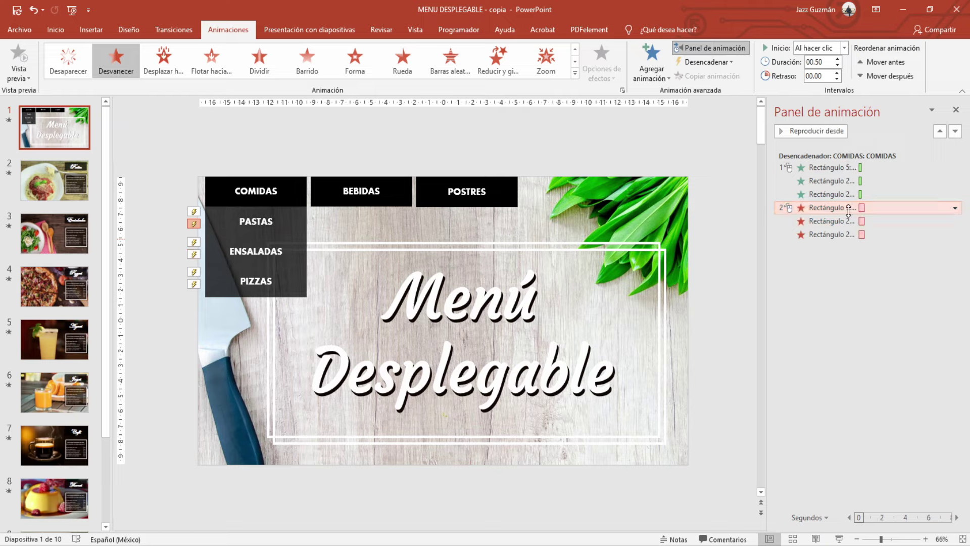
shift+click(834, 234)
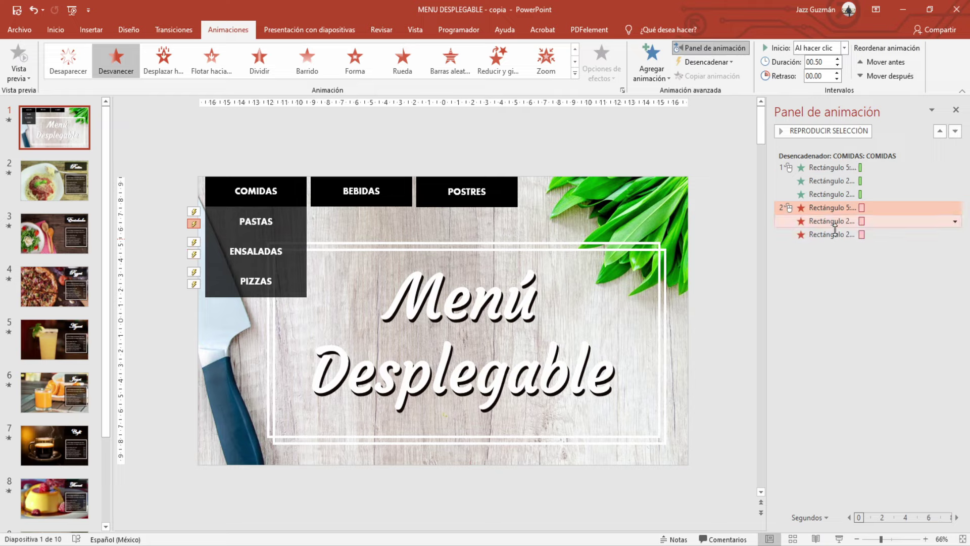
click(837, 65)
click(847, 301)
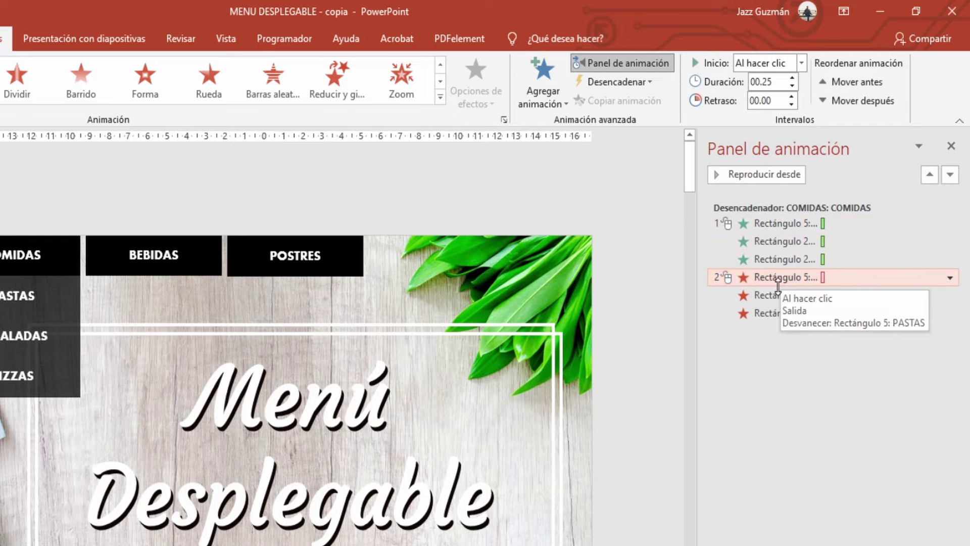
click(774, 223)
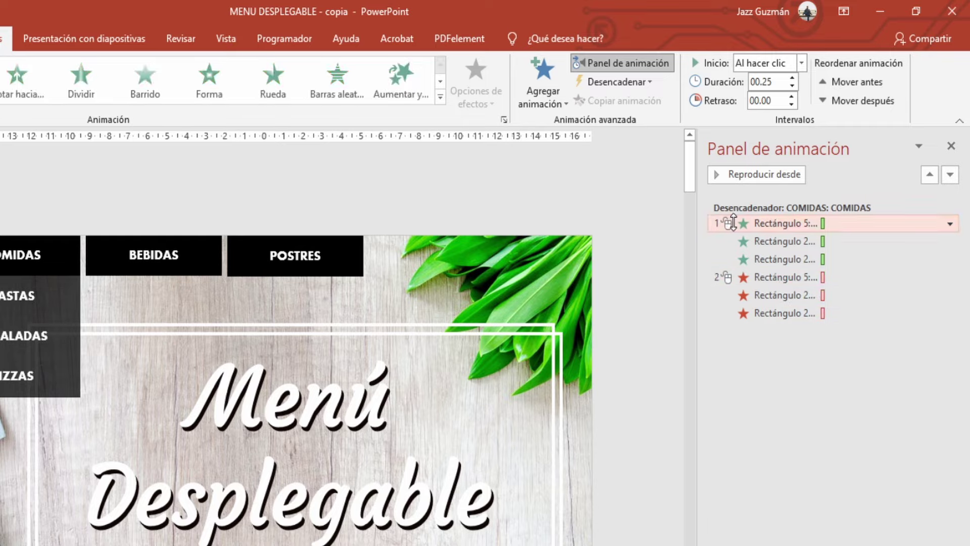
click(827, 456)
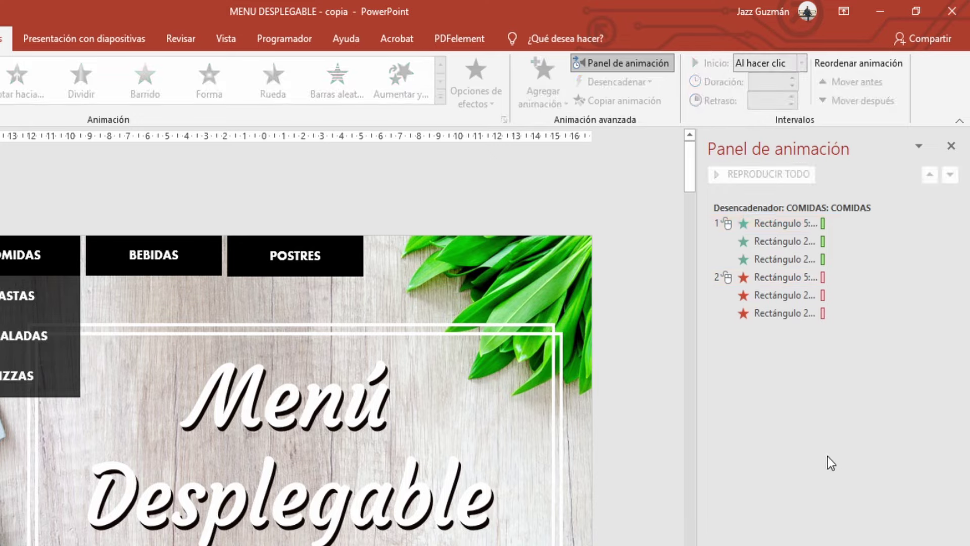
click(790, 259)
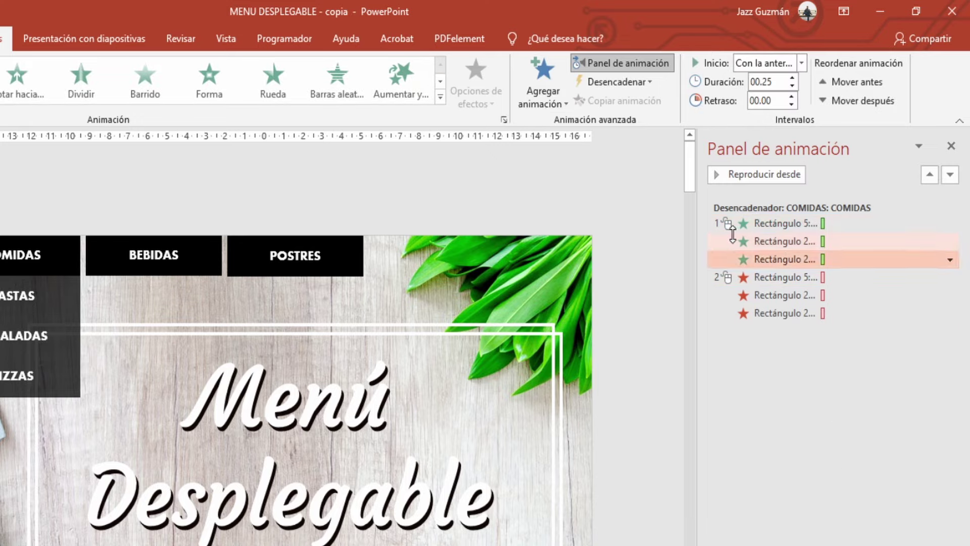
right_click(767, 263)
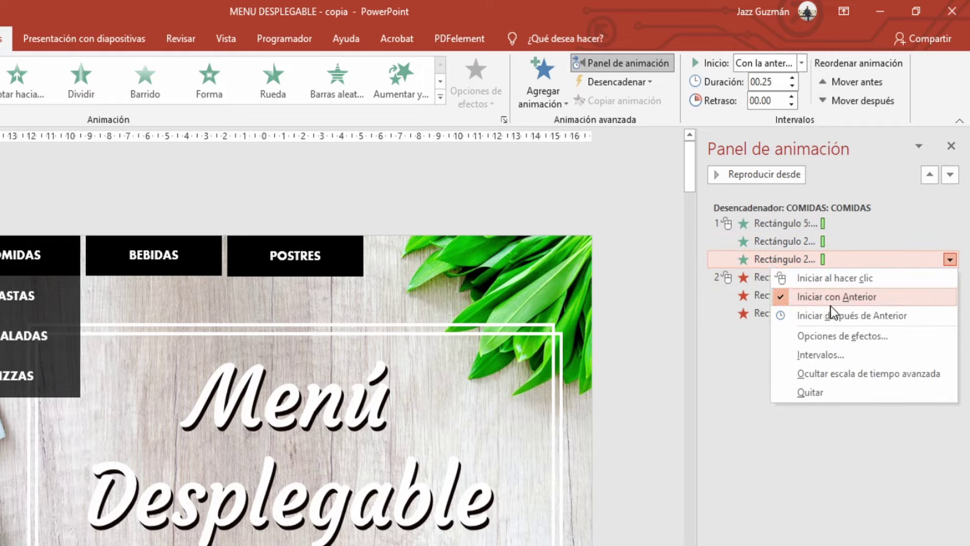
click(773, 242)
right_click(773, 242)
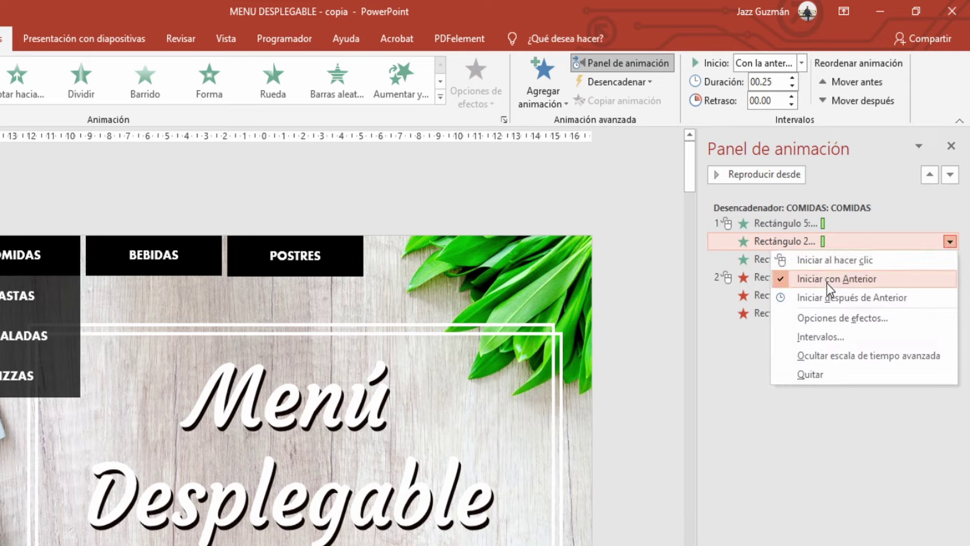
click(796, 454)
click(727, 222)
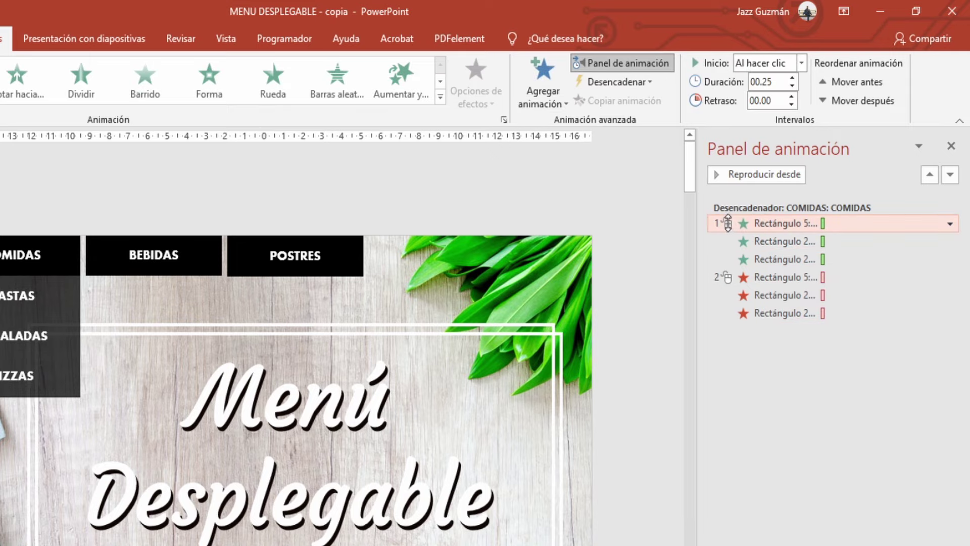
click(725, 276)
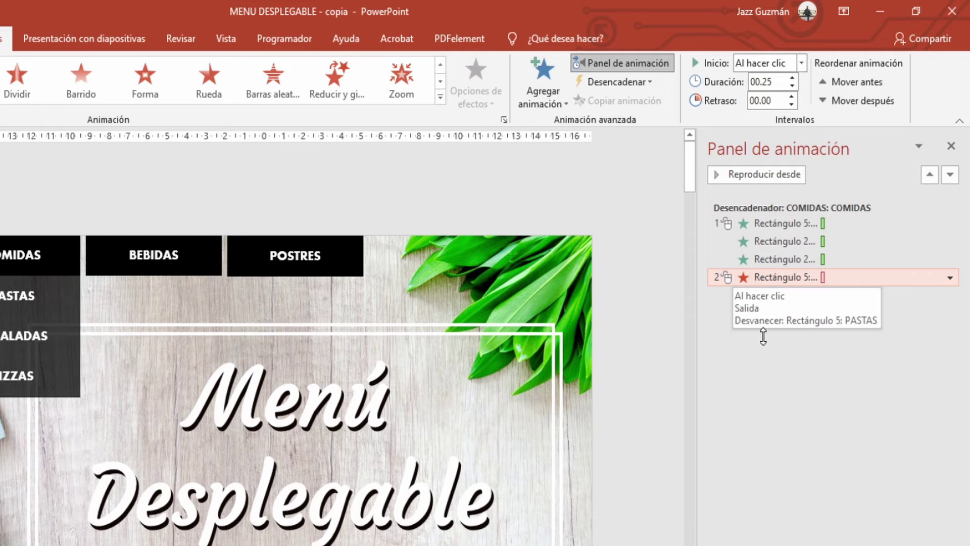
click(786, 366)
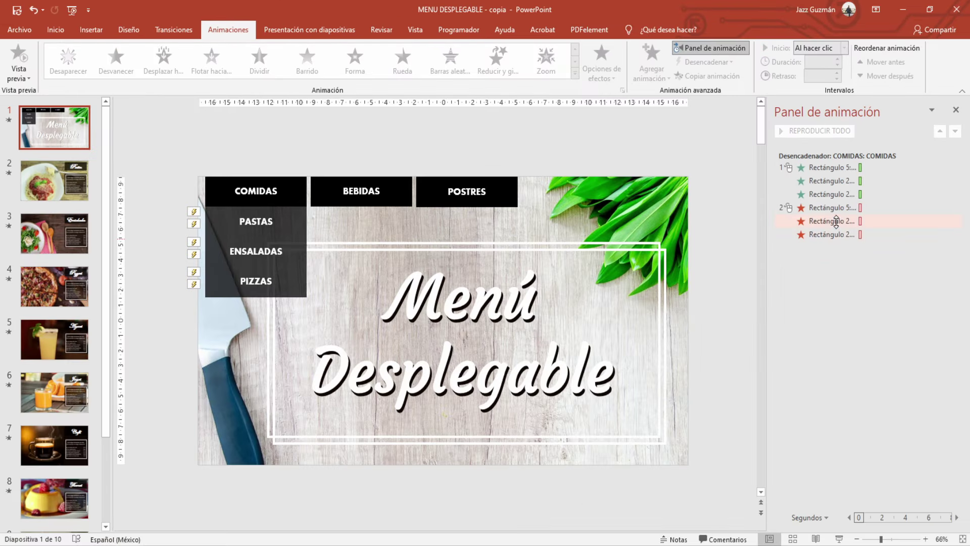
key(F5)
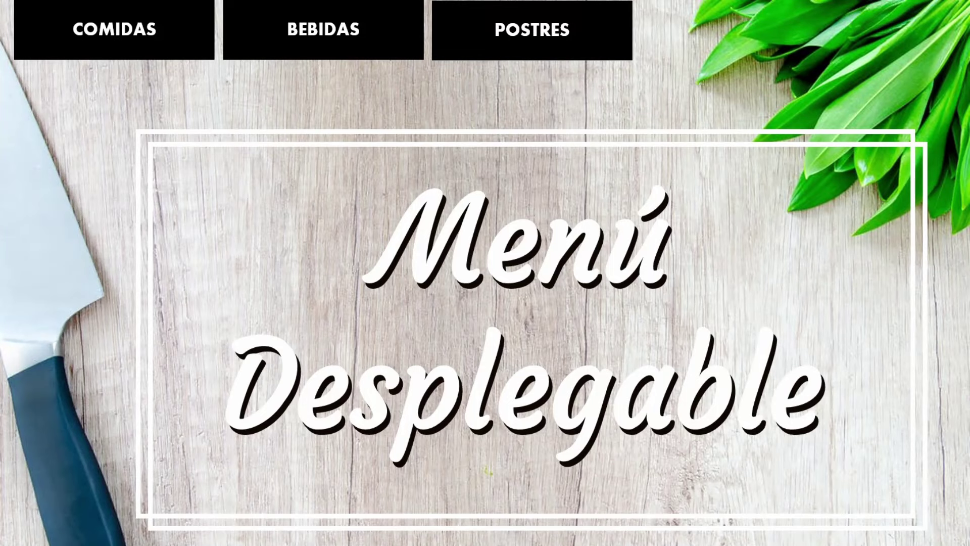
key(Right)
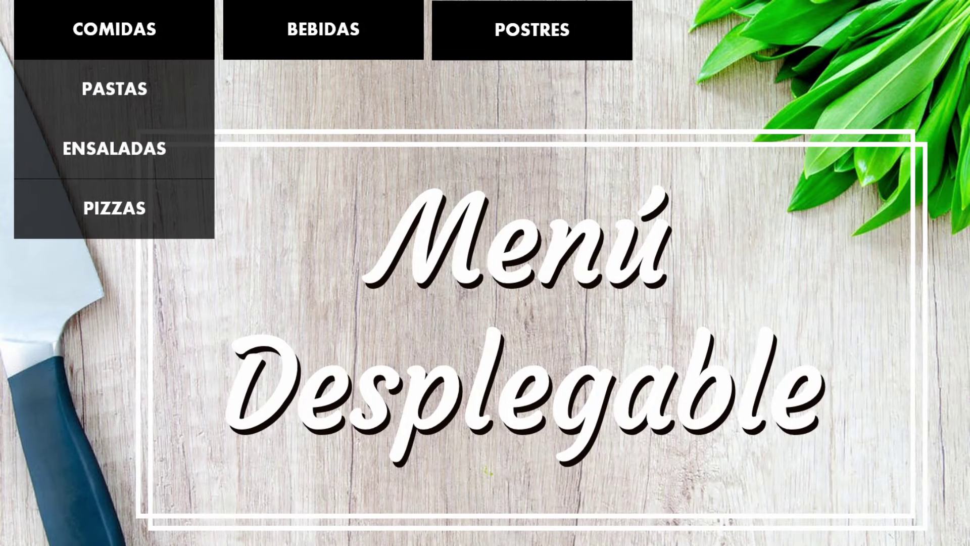
key(Right)
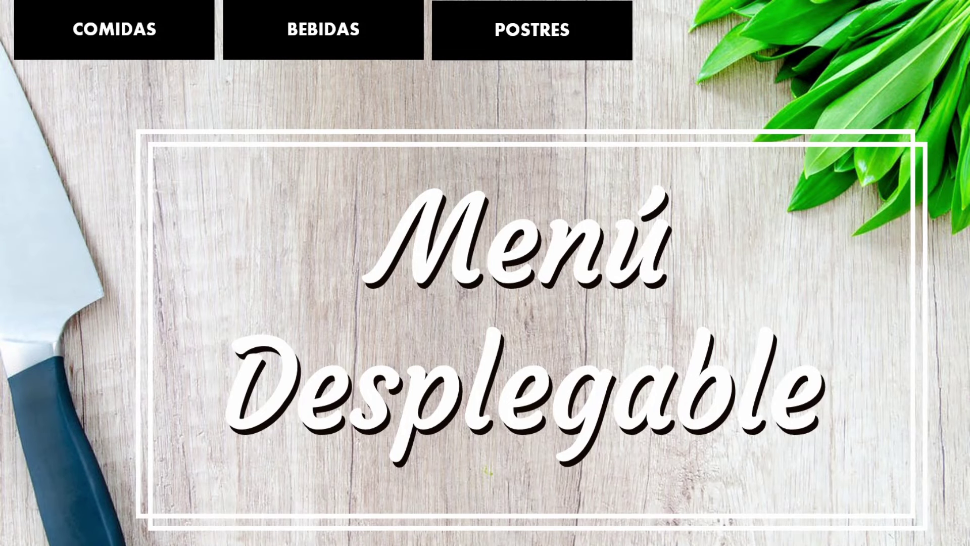
key(Right)
key(Left)
key(Right)
key(Left)
key(Escape)
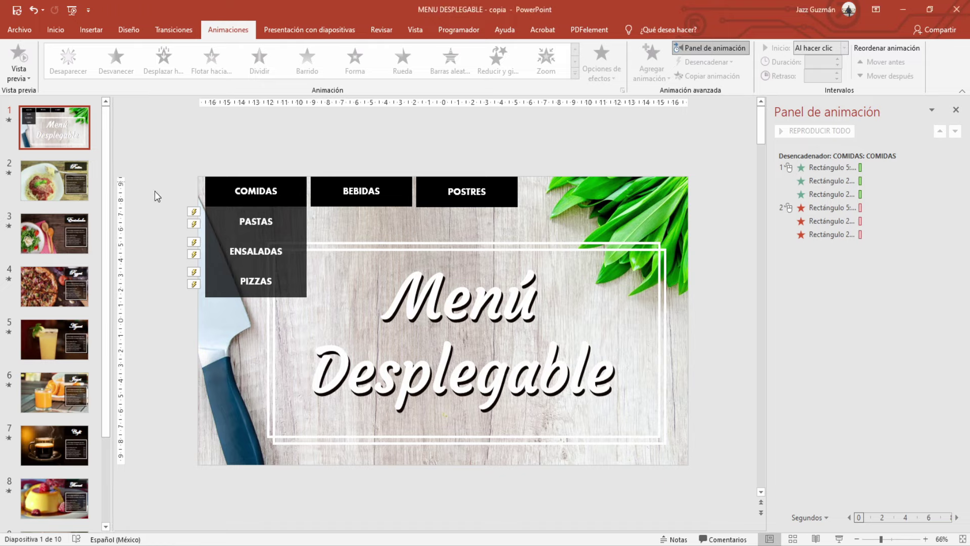
Step: Ctrl-drag a copy of the PASTAS, ENSALADAS and PIZZAS boxes beneath BEBIDAS and check its exit animation
drag(141, 181, 318, 306)
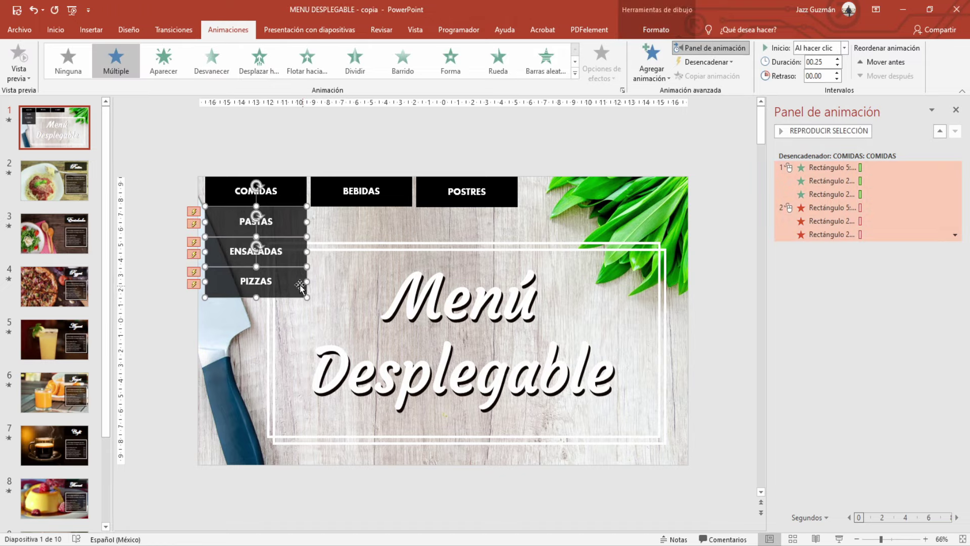
mouse_move(295, 281)
mouse_down()
mouse_move(397, 274)
mouse_move(497, 285)
mouse_up()
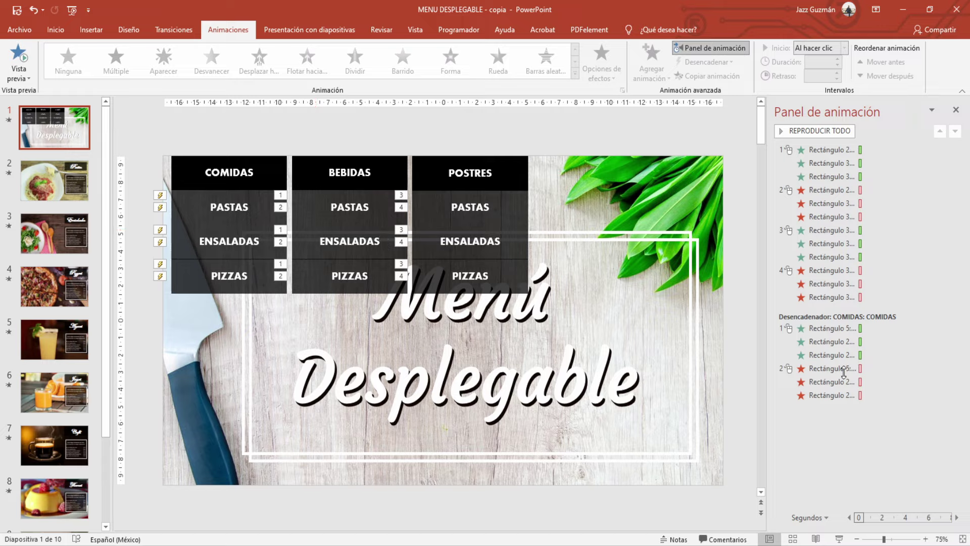
click(818, 191)
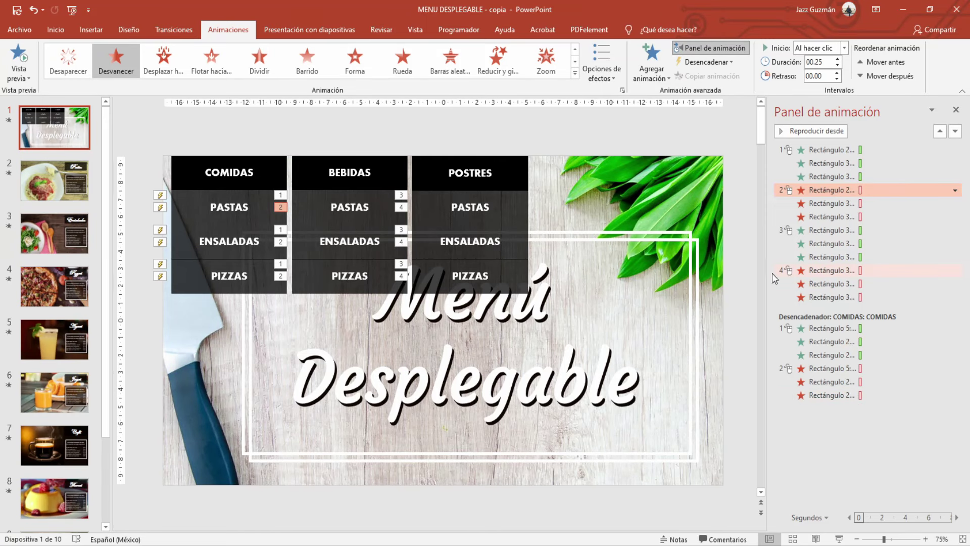
Step: Make On Click of BEBIDAS the trigger for the first item under BEBIDAS
click(390, 173)
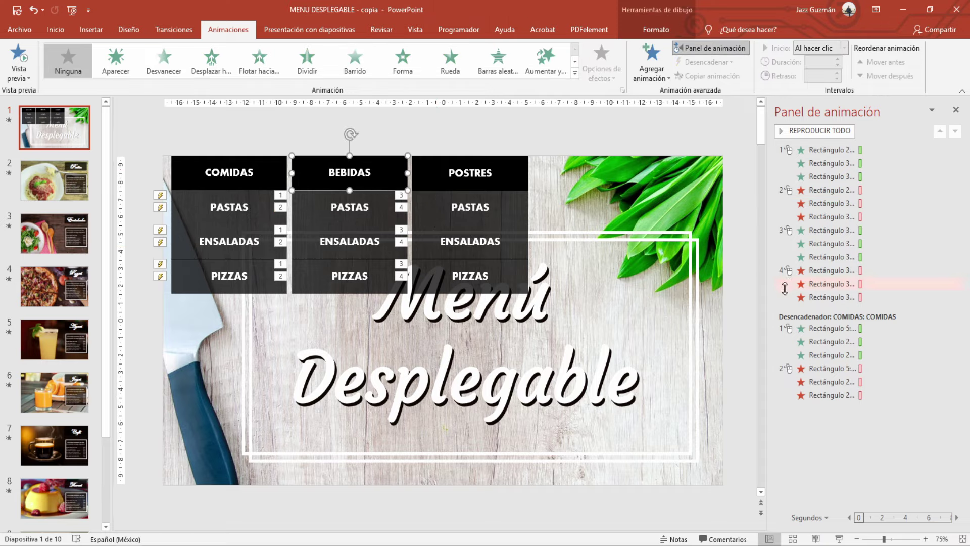
click(380, 208)
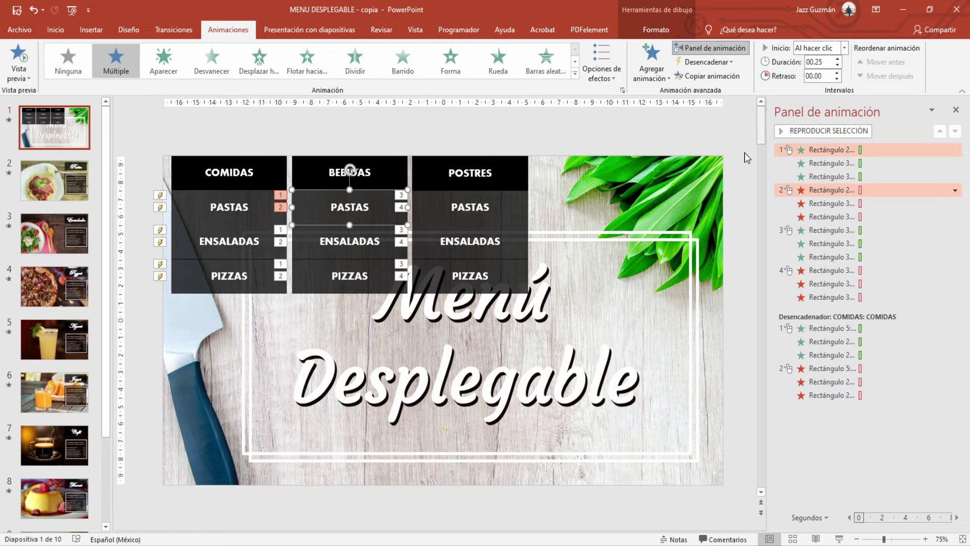
click(711, 63)
mouse_move(714, 77)
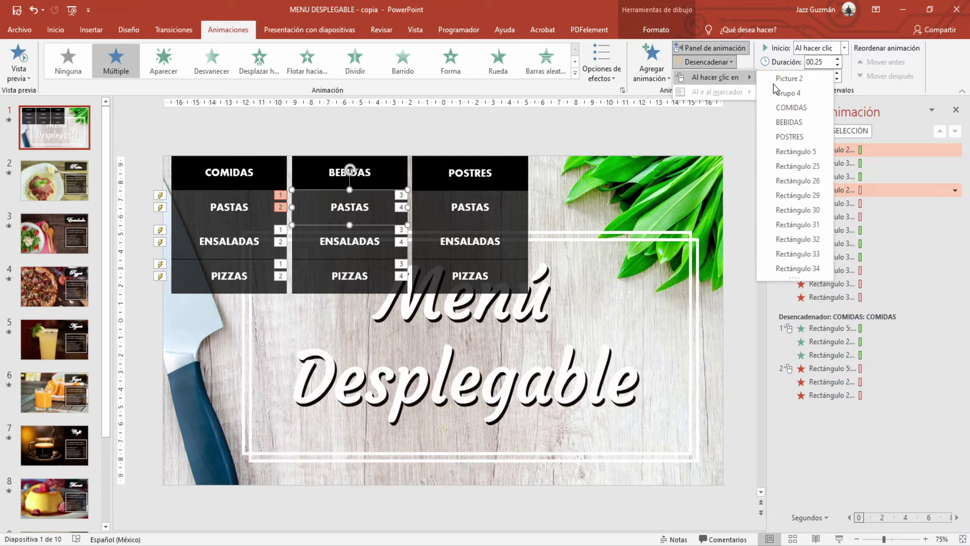
click(806, 122)
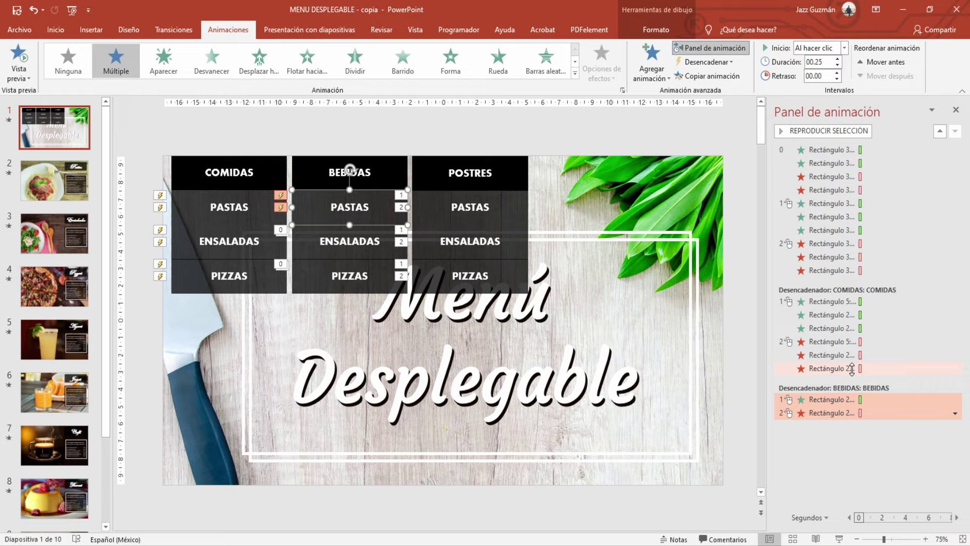
click(867, 436)
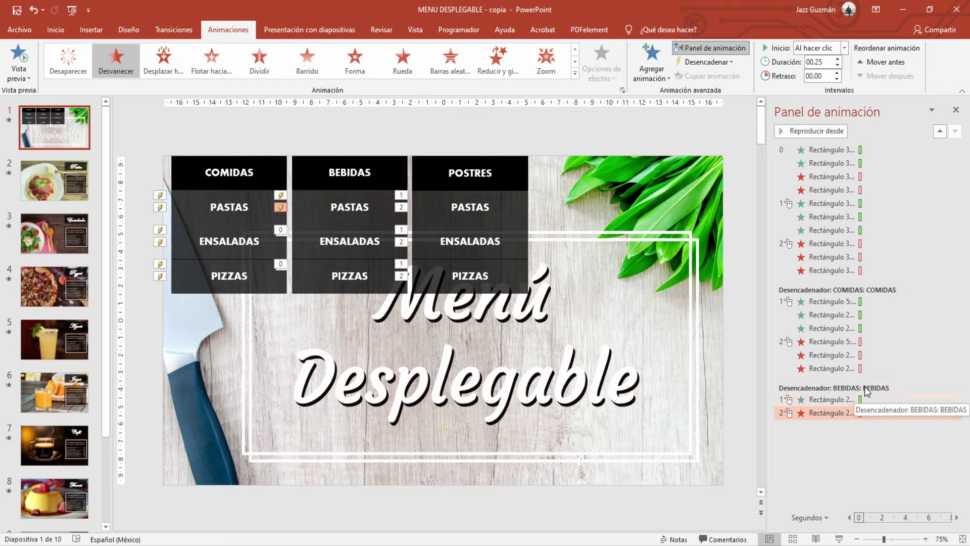
Step: Move the ENSALADAS and PIZZAS entrance and exit animations into the BEBIDAS trigger group
click(373, 252)
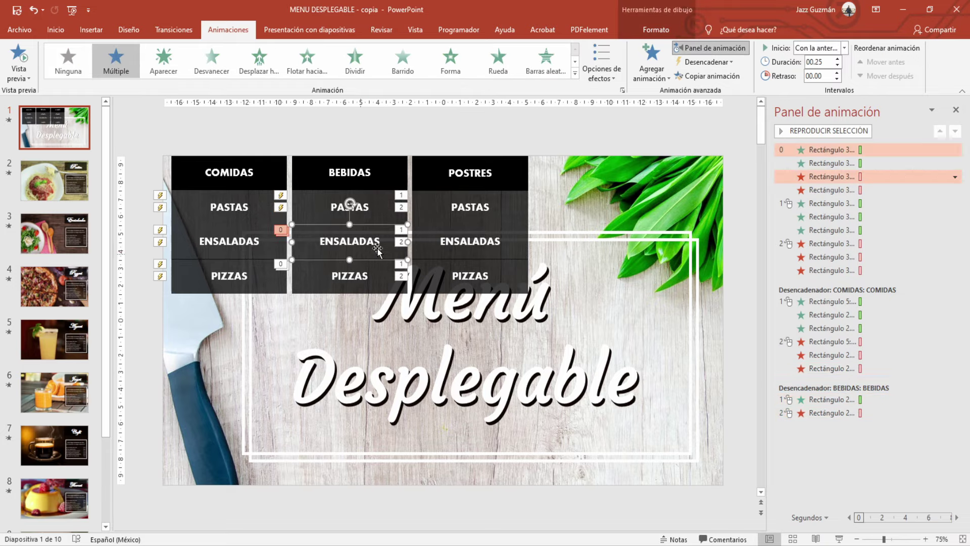
drag(840, 155, 853, 444)
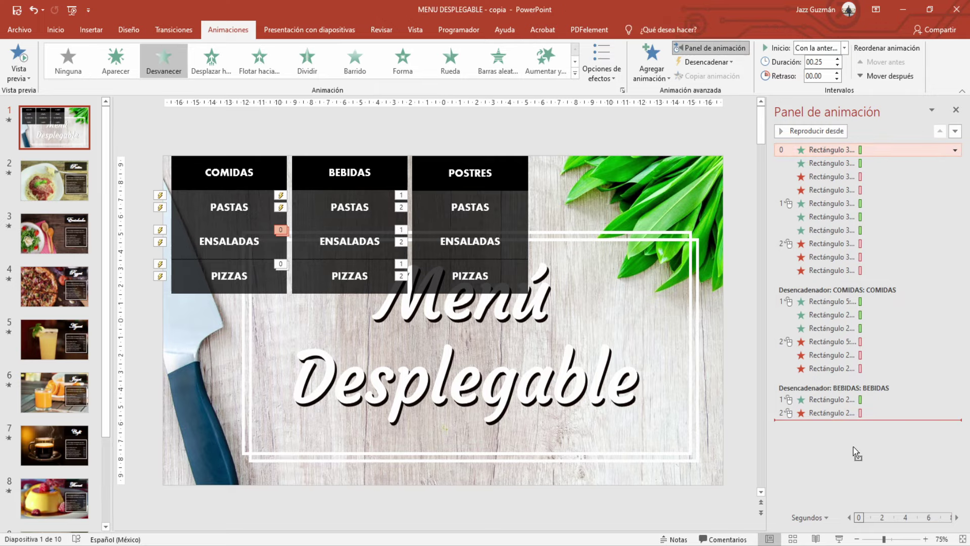
click(365, 250)
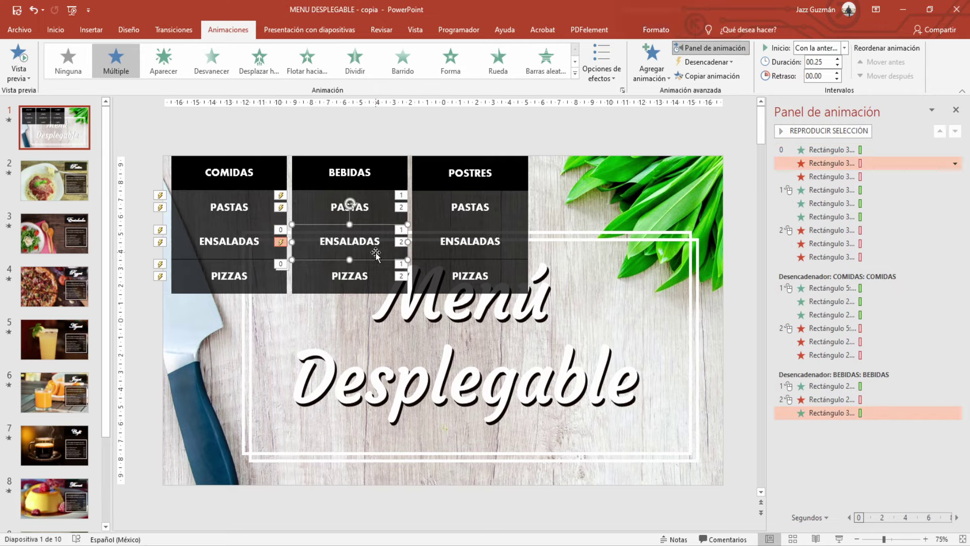
drag(838, 164, 840, 444)
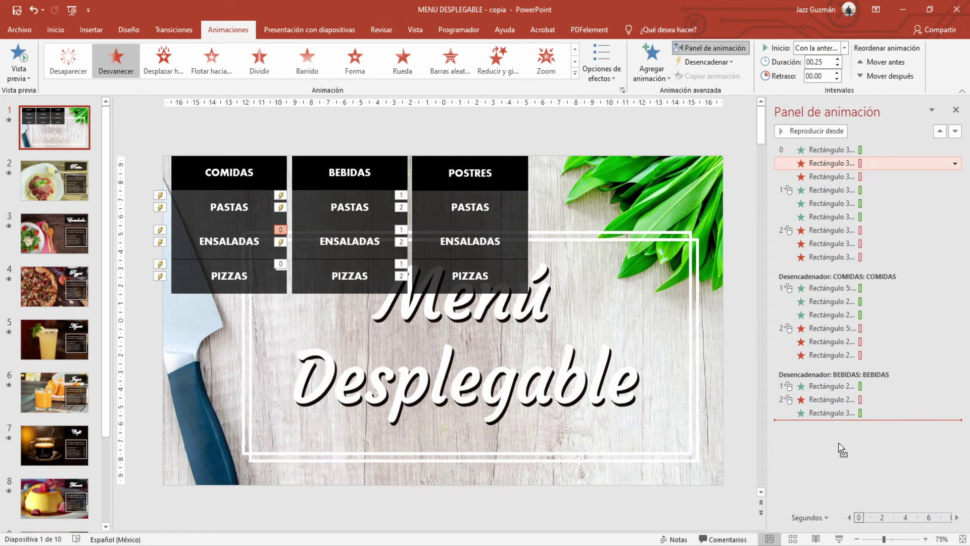
click(368, 293)
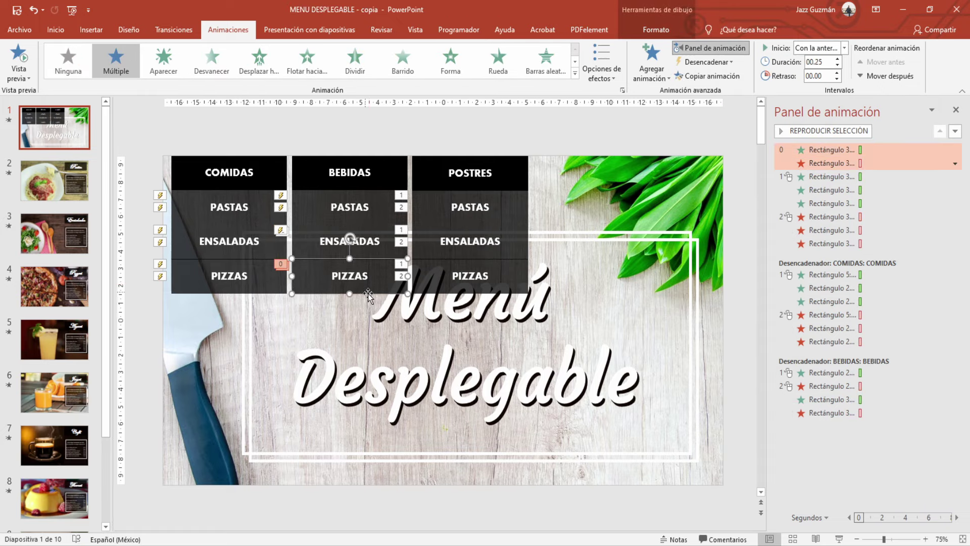
drag(846, 169, 838, 438)
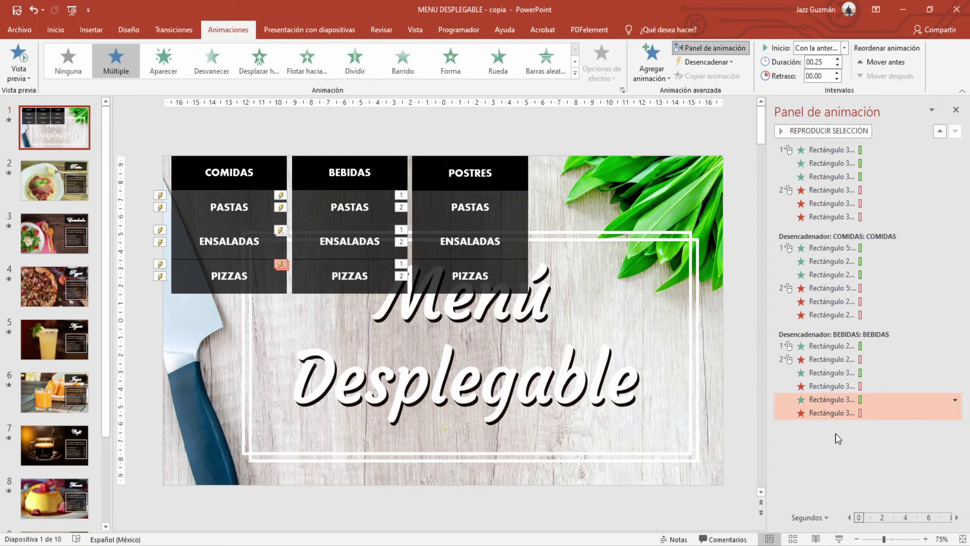
click(894, 438)
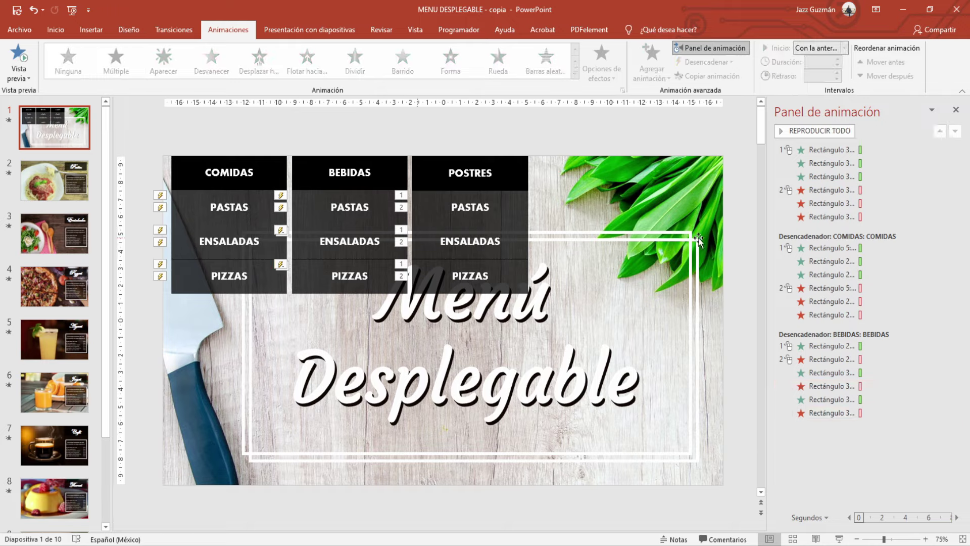
Step: Check the items under BEBIDAS and COMIDAS, then reorder the BEBIDAS group so entrances precede exits
click(323, 215)
click(316, 251)
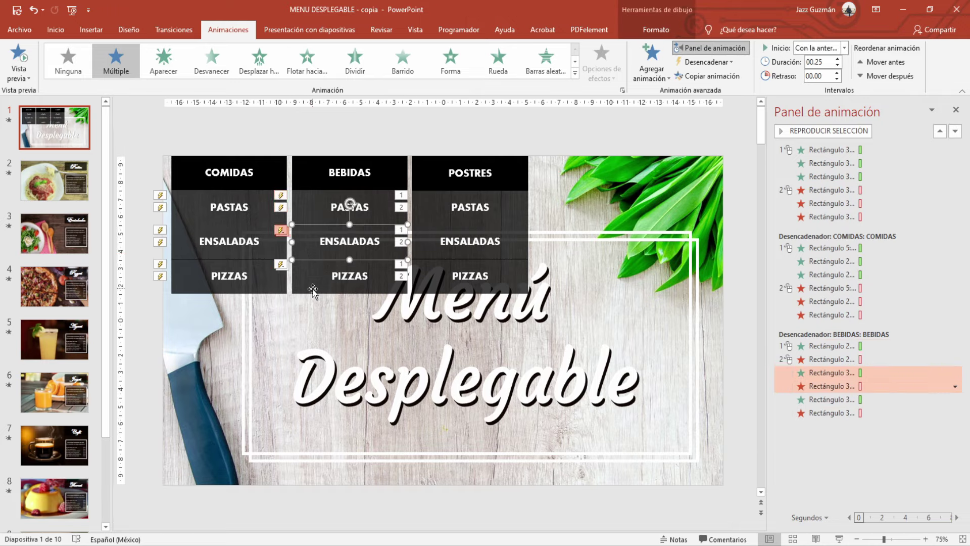
click(313, 289)
click(263, 200)
click(260, 235)
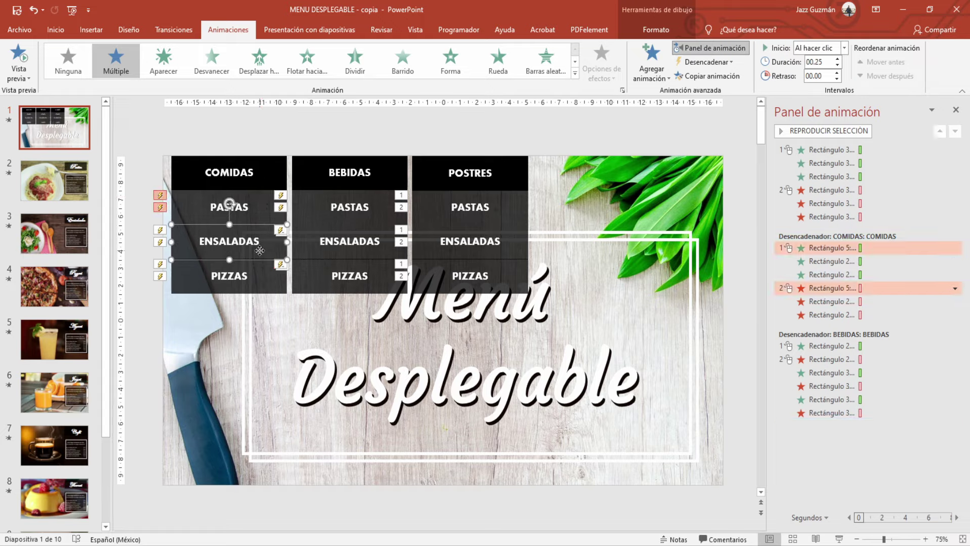
click(260, 291)
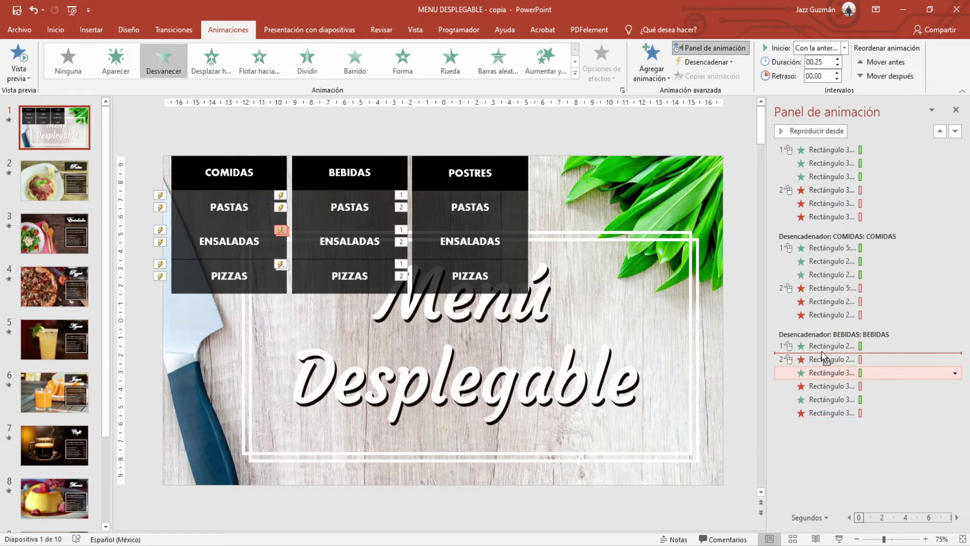
drag(823, 374, 821, 352)
drag(834, 399, 834, 372)
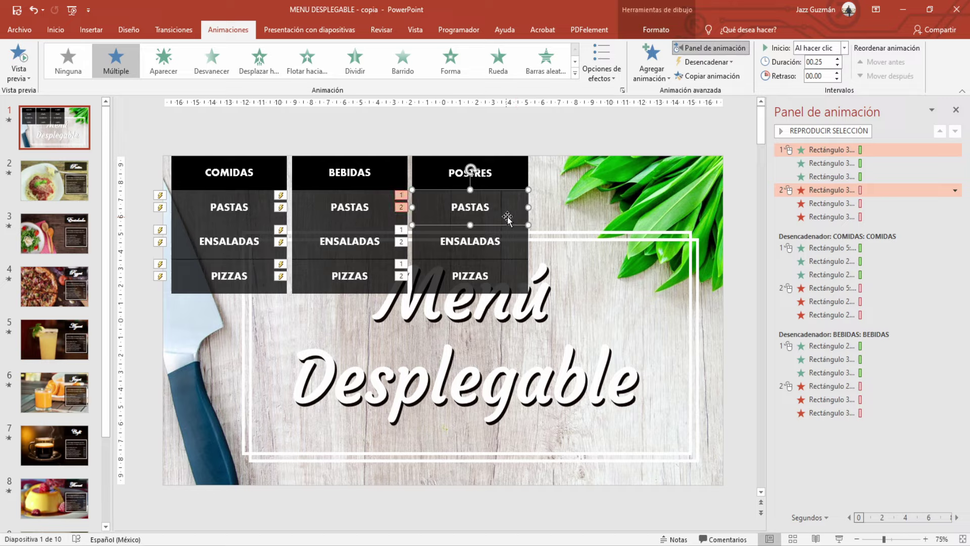
Step: Make POSTRES the click trigger and group its untriggered animations under it, with the show animations before the hide
click(712, 62)
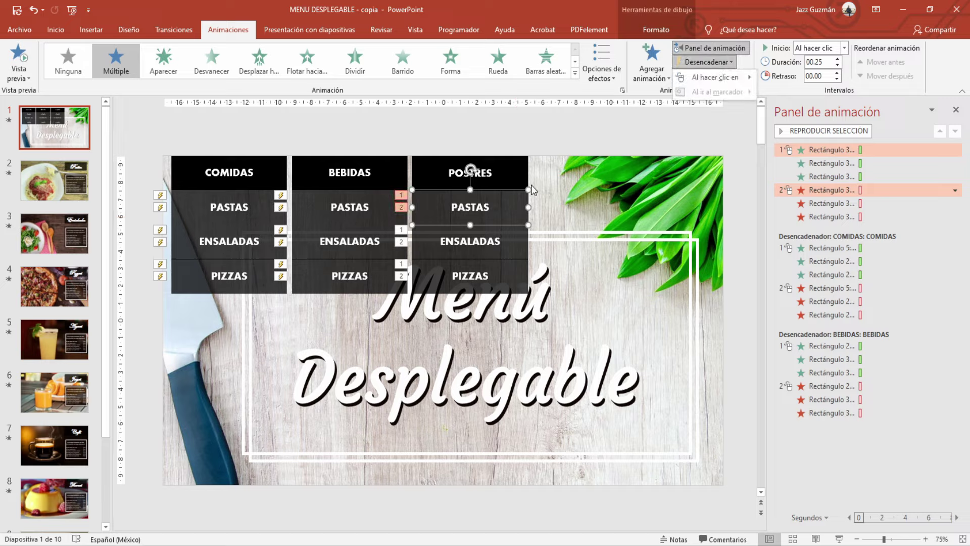
mouse_move(712, 78)
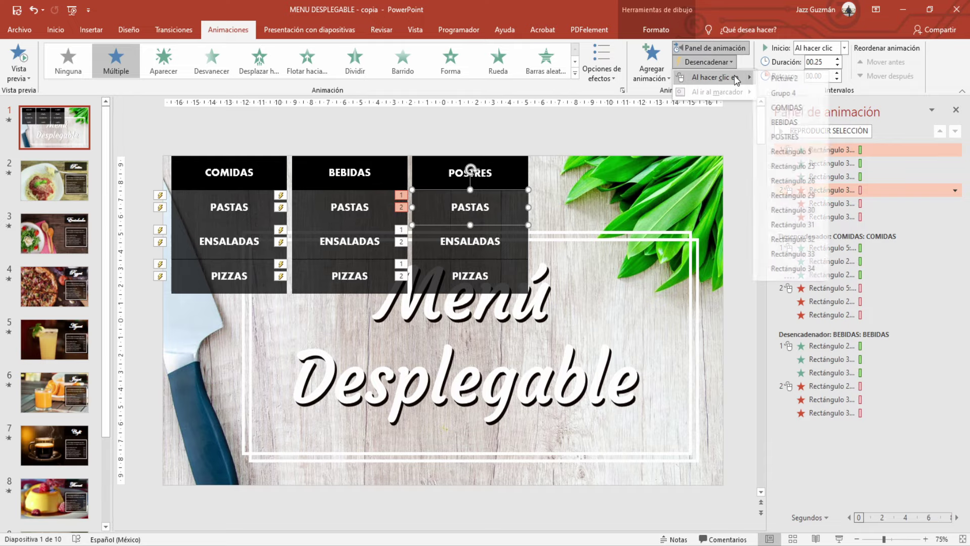
click(789, 136)
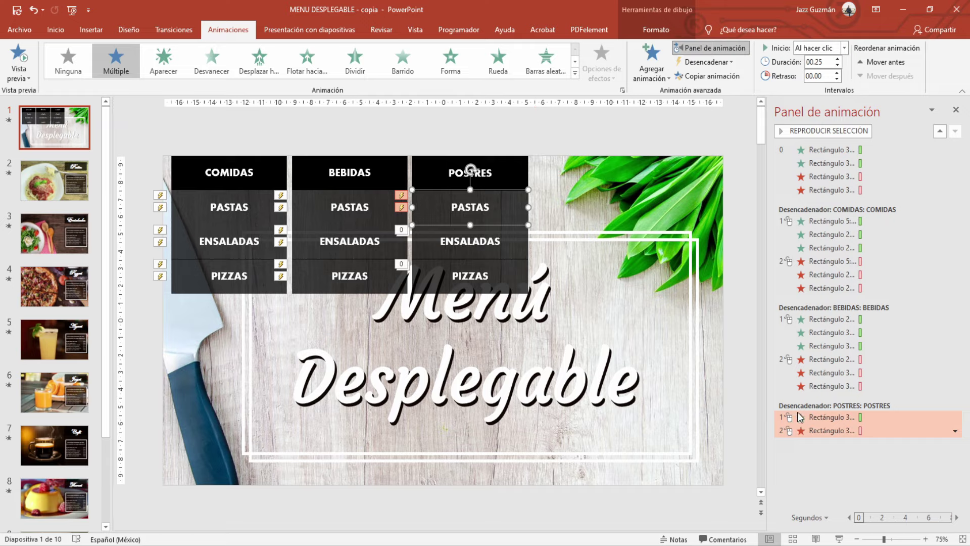
click(848, 198)
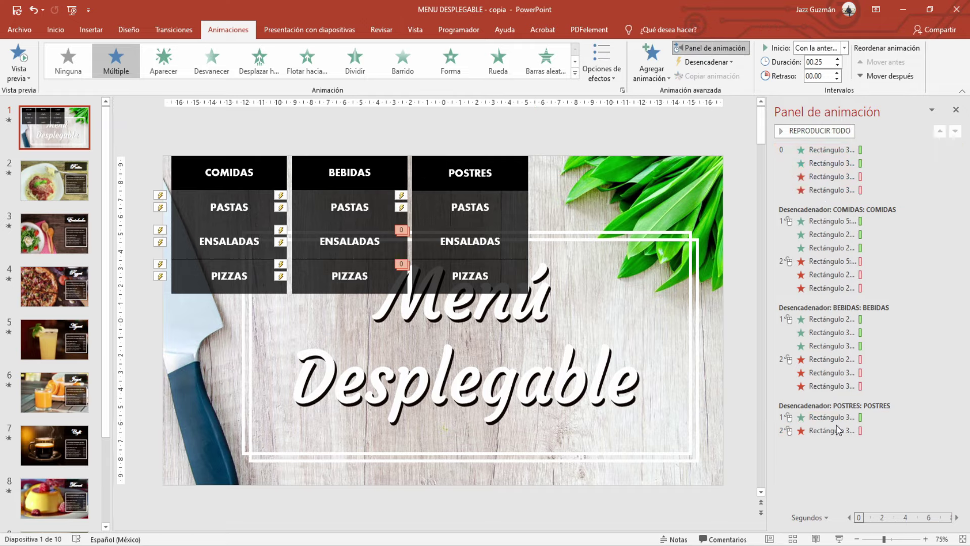
click(821, 149)
shift+click(828, 191)
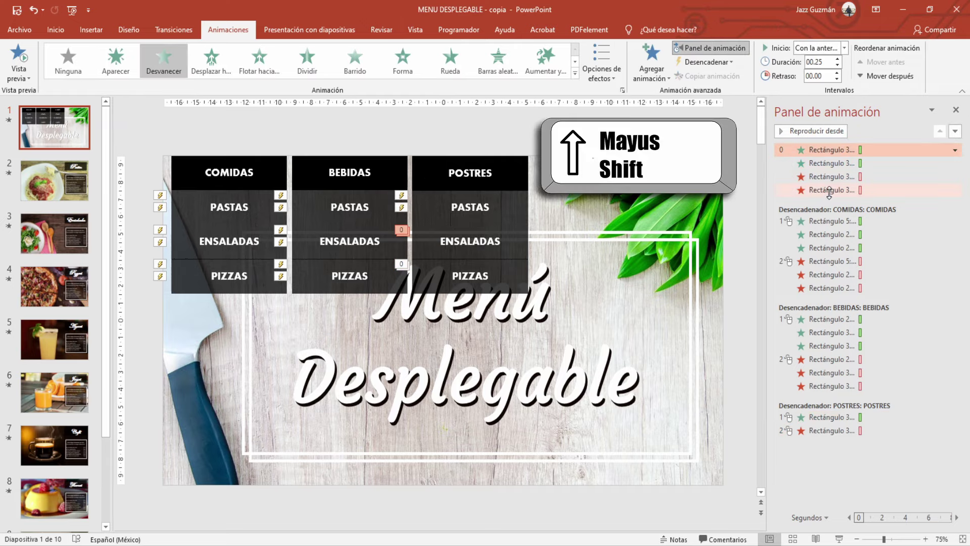
drag(828, 191, 829, 472)
click(829, 471)
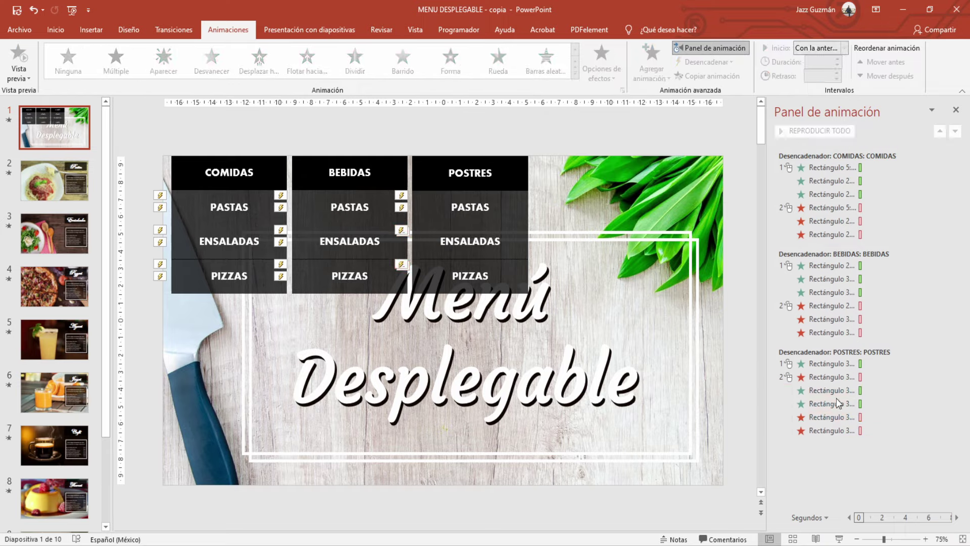
drag(826, 377, 828, 418)
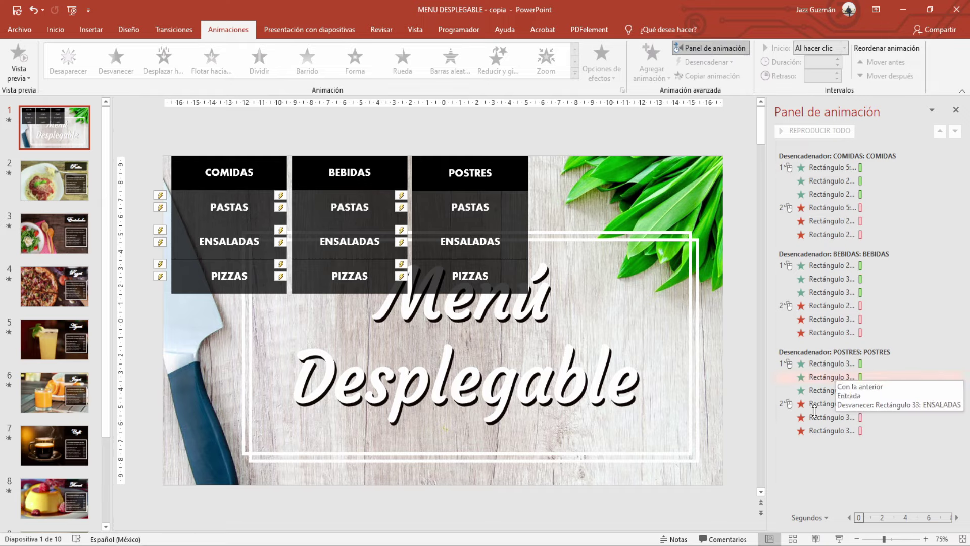
Step: Review the animations on the COMIDAS, BEBIDAS and POSTRES item boxes
click(248, 218)
click(259, 247)
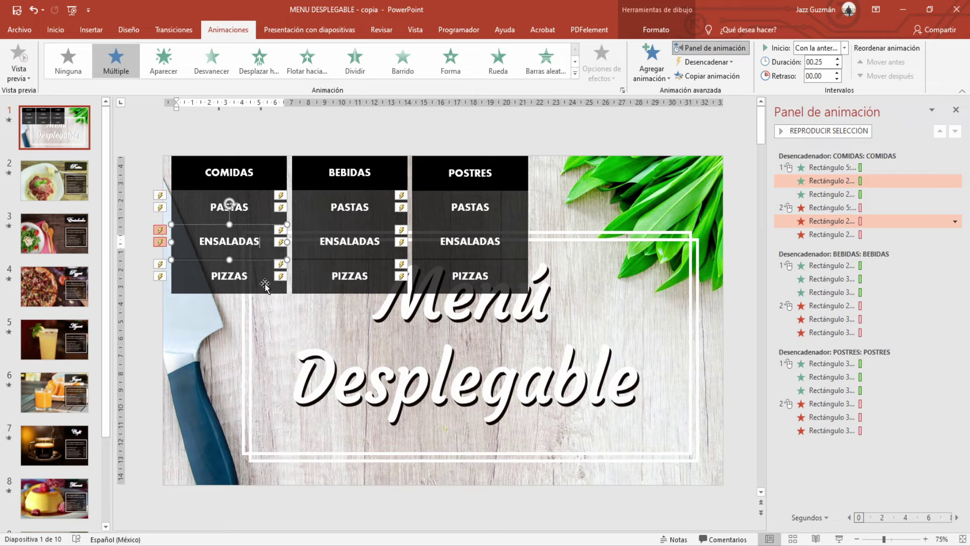
click(333, 243)
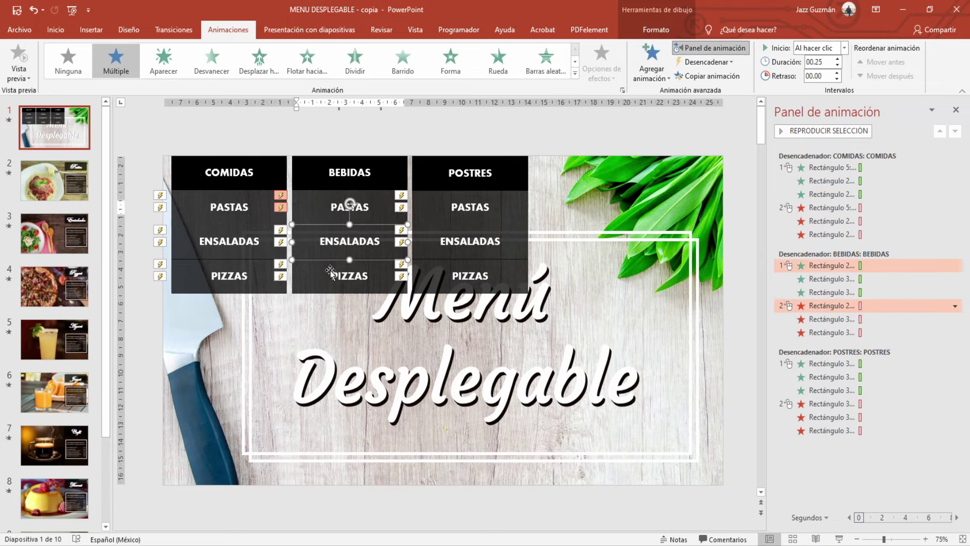
click(485, 213)
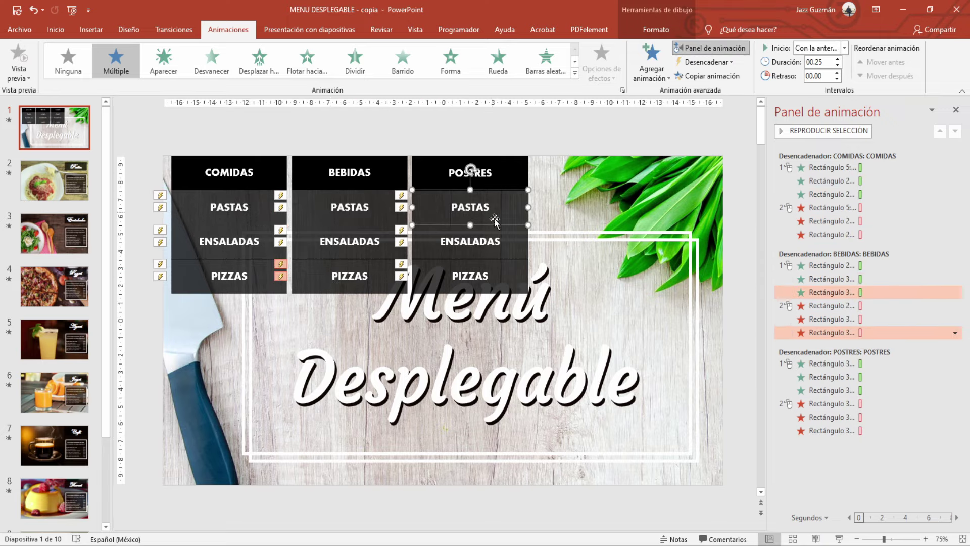
click(510, 246)
click(510, 280)
click(755, 390)
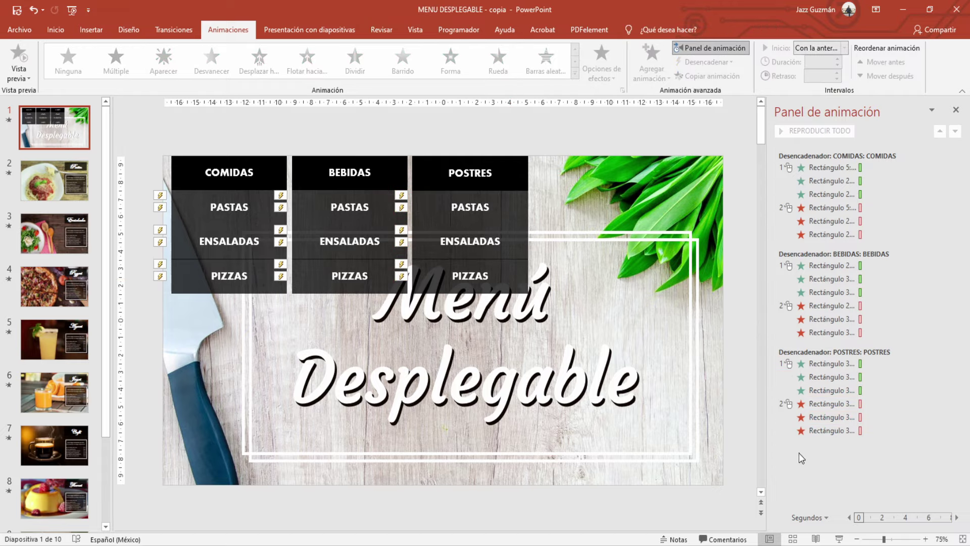
Step: Run the slideshow and test the menu links to the Jugos and Pasteles slides
key(F5)
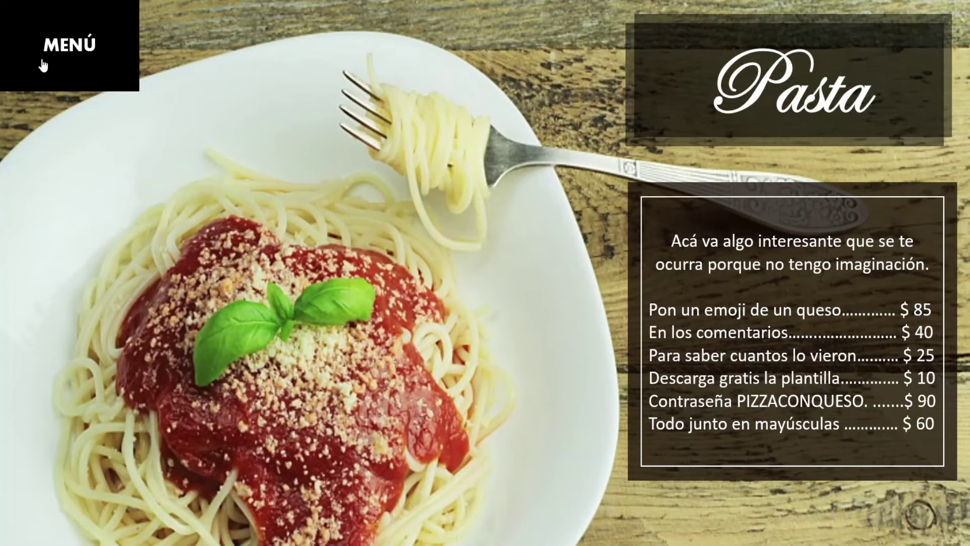
click(44, 65)
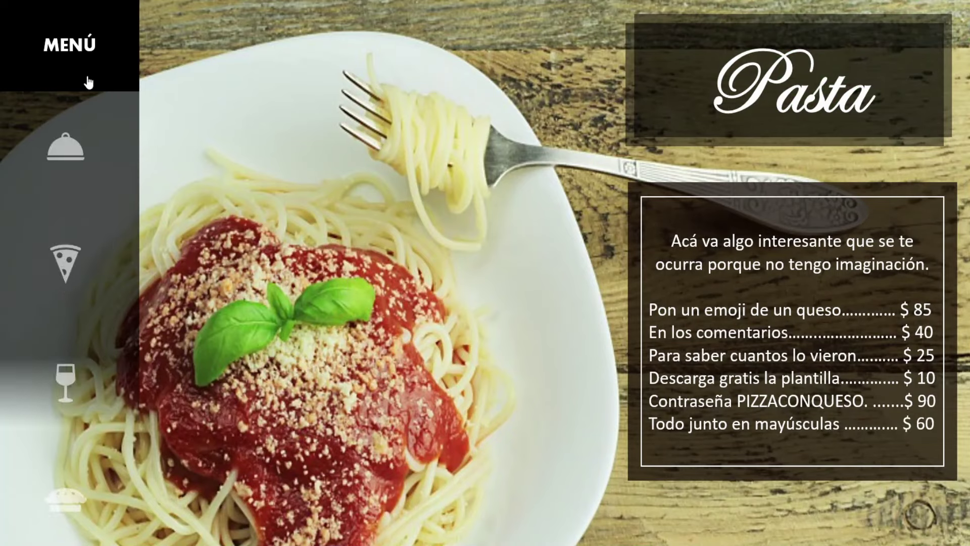
click(66, 389)
click(76, 48)
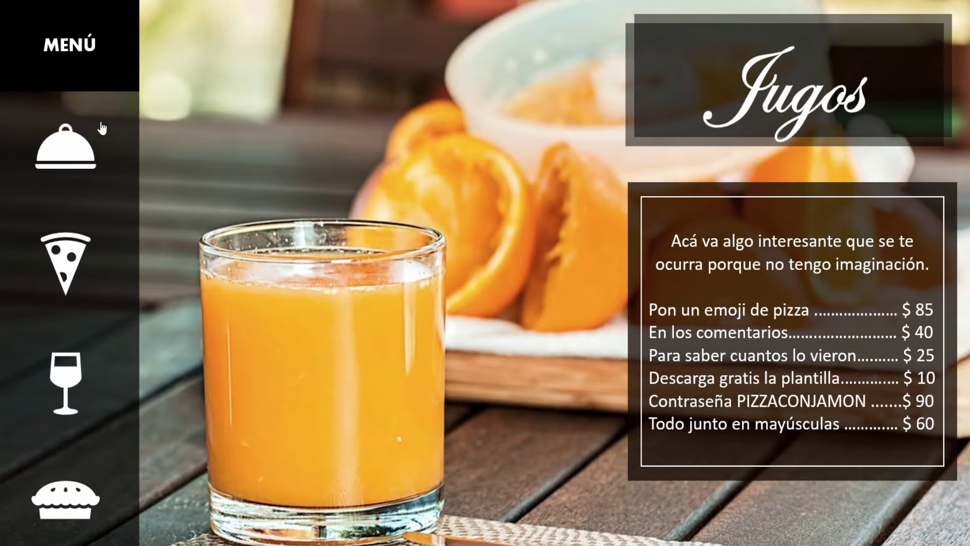
click(61, 502)
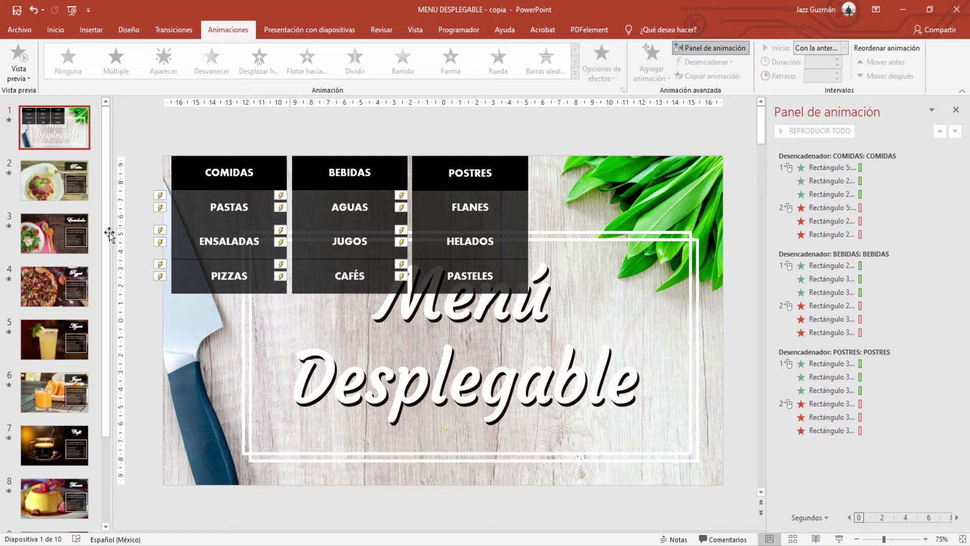
Step: Hyperlink the COMIDAS PASTAS item to the Pasta slide
scroll(42, 288, down, 3)
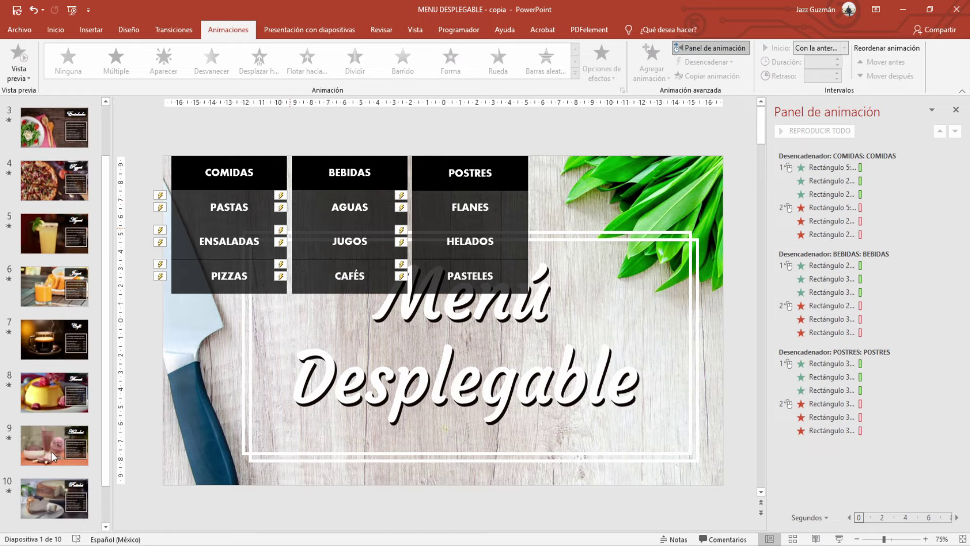
scroll(52, 452, up, 3)
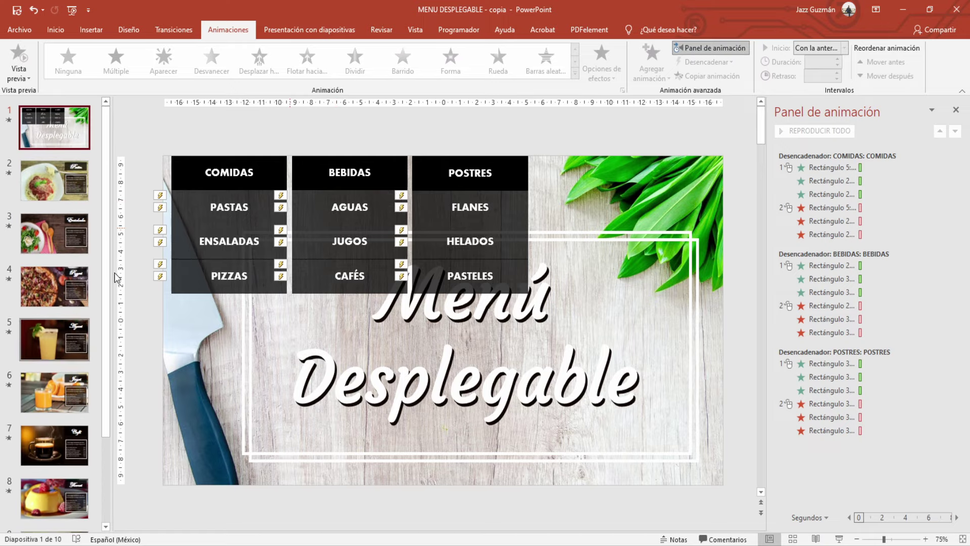
click(199, 214)
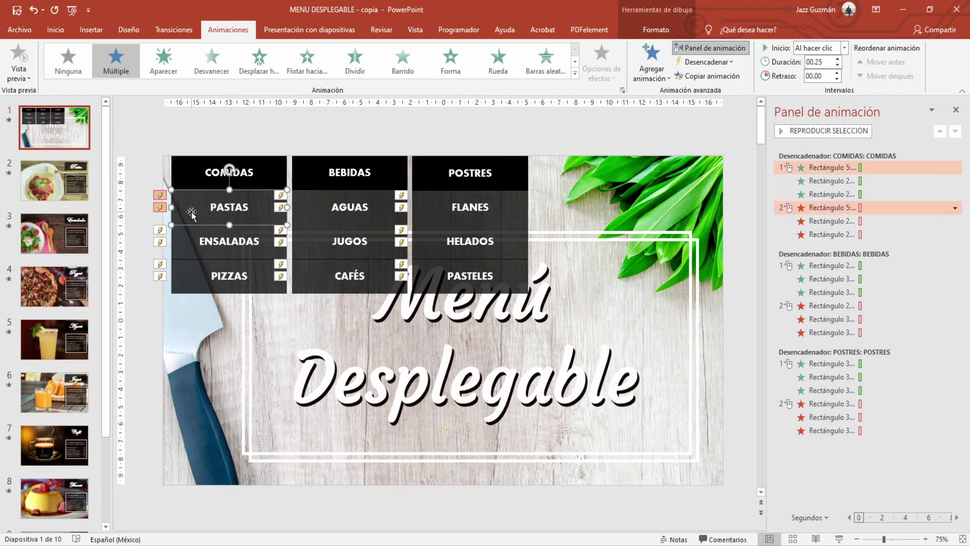
click(220, 152)
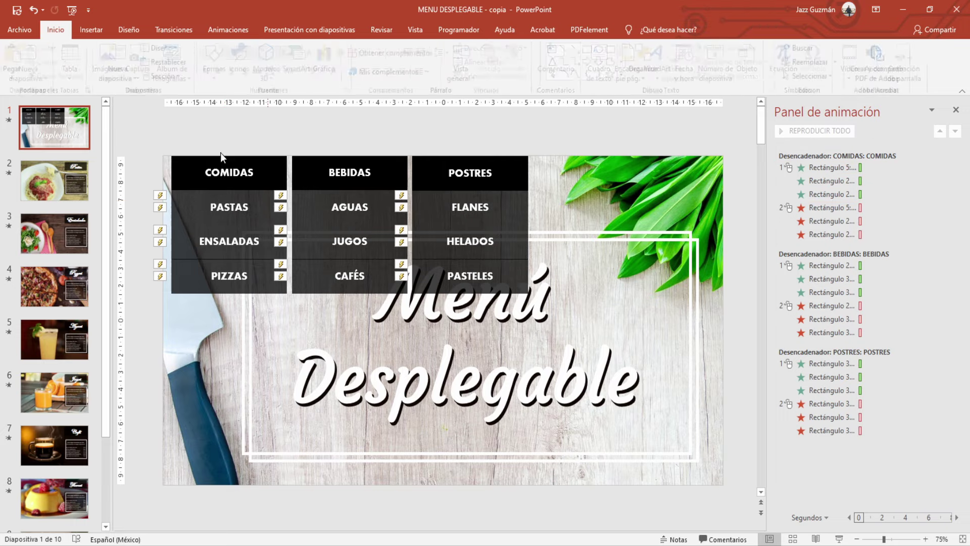
click(183, 210)
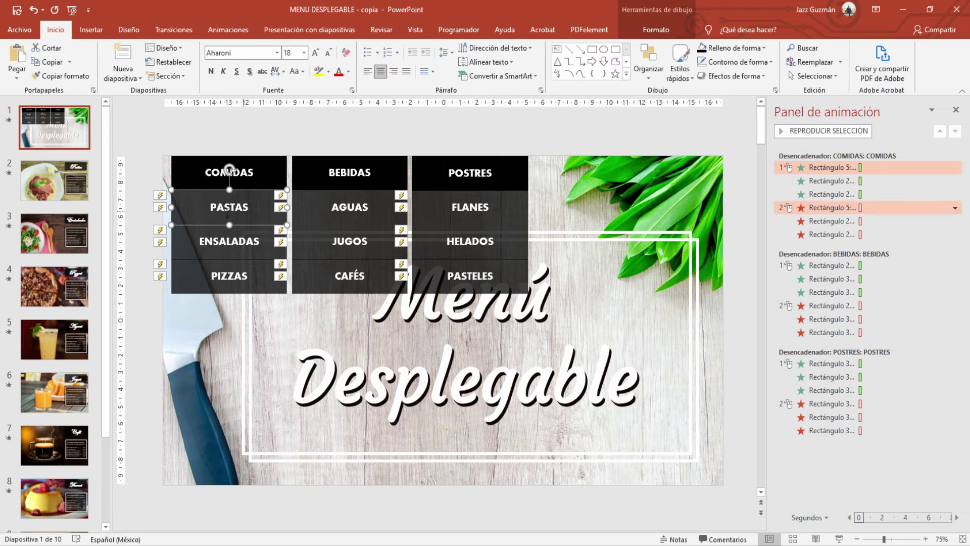
click(91, 29)
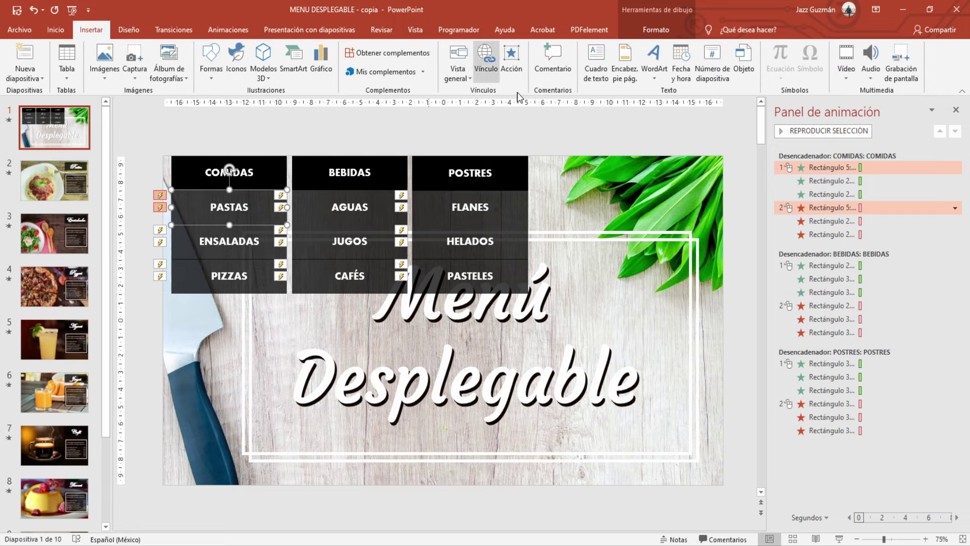
click(511, 66)
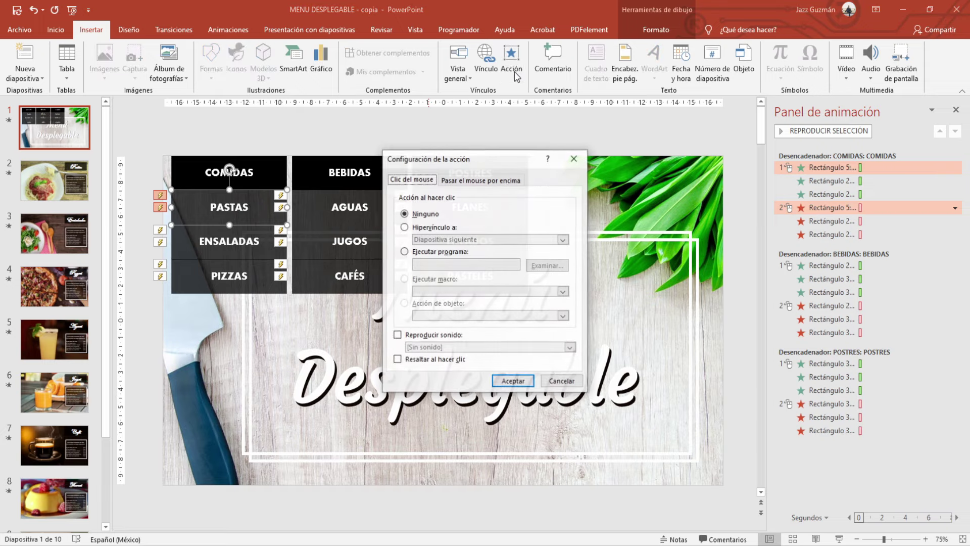
click(433, 228)
click(458, 240)
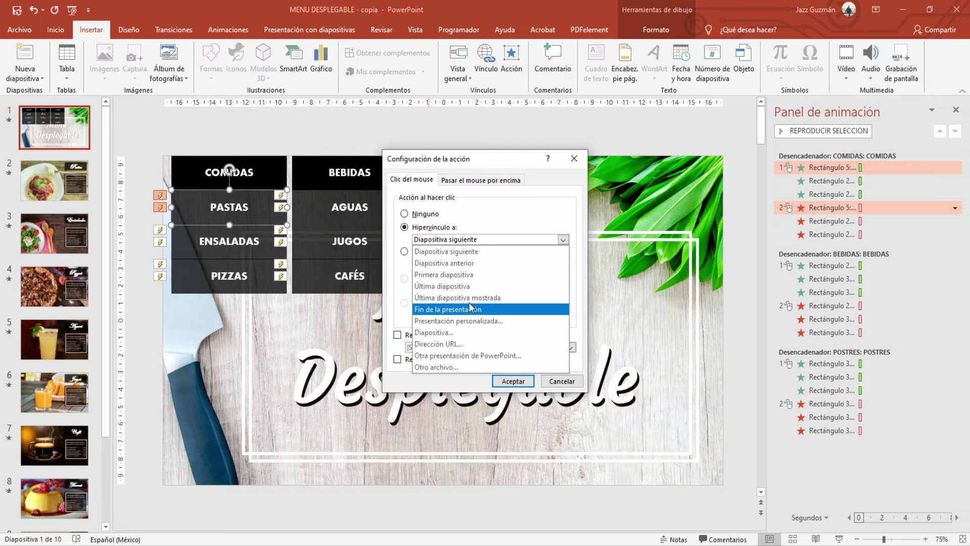
click(465, 331)
click(381, 229)
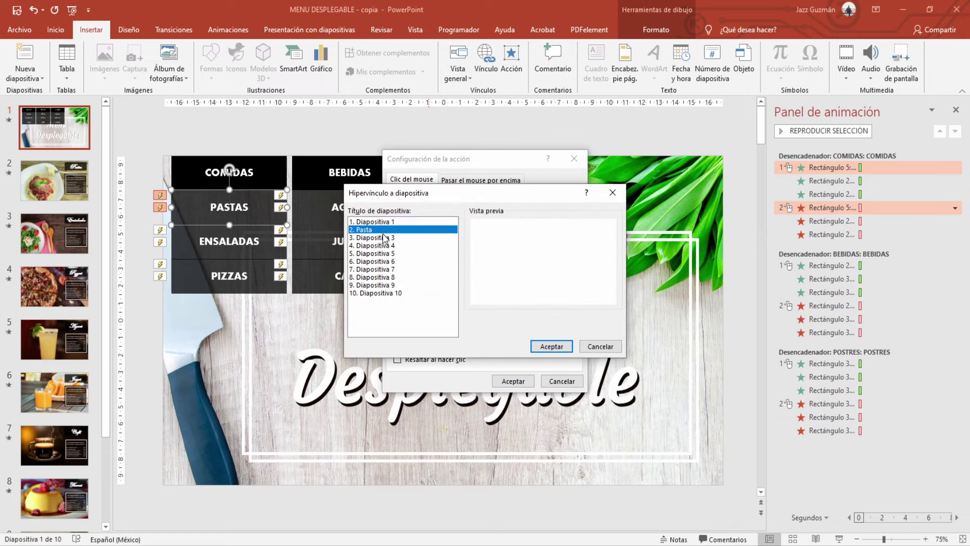
click(551, 346)
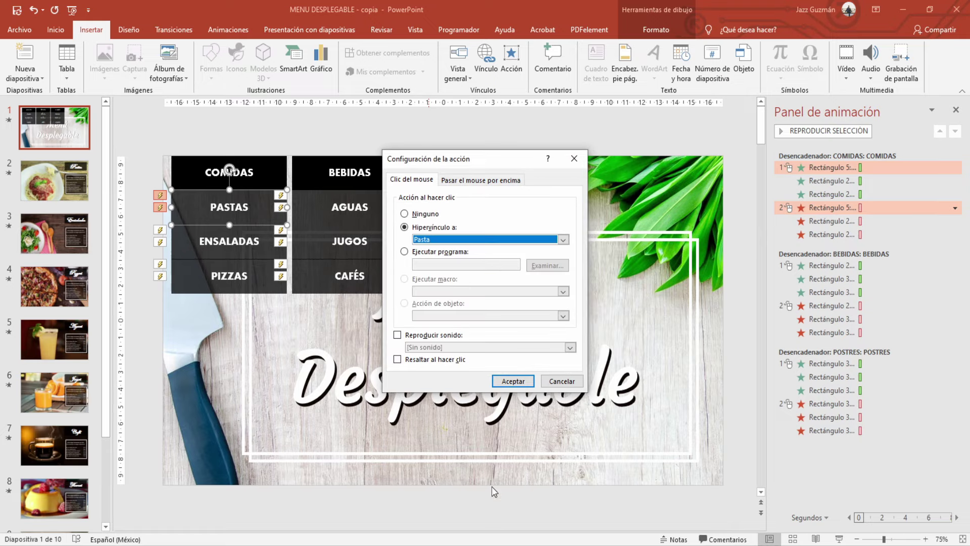
click(514, 382)
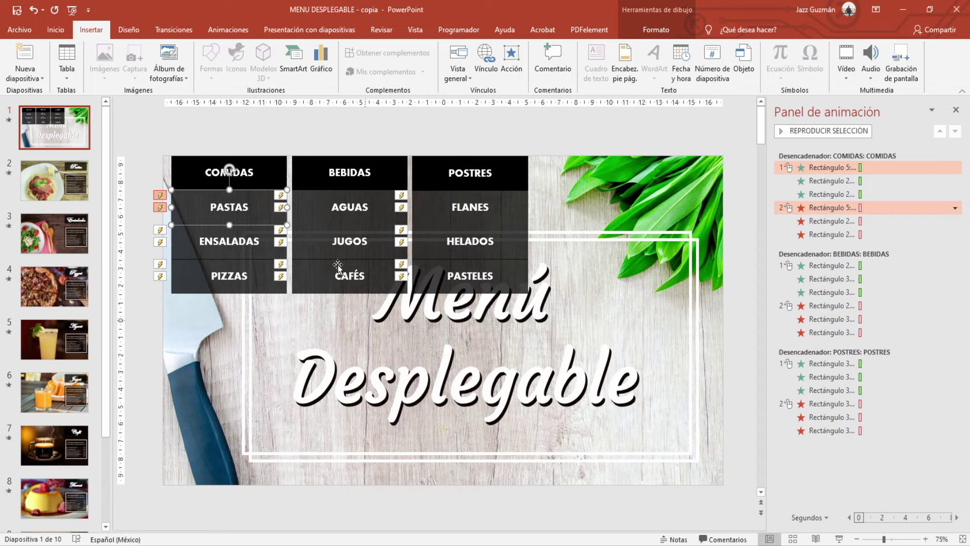
Step: Hyperlink the COMIDAS ENSALADAS item to slide 3
click(262, 249)
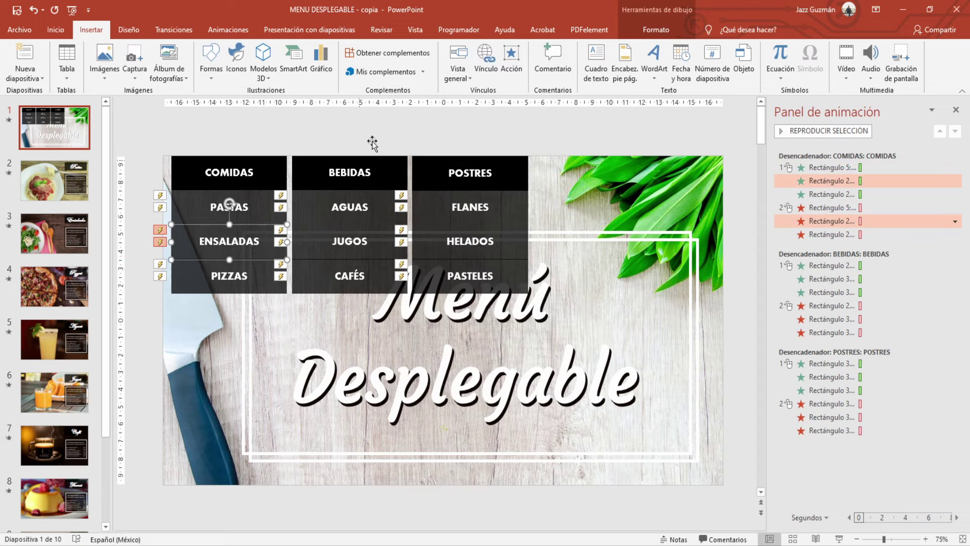
click(512, 58)
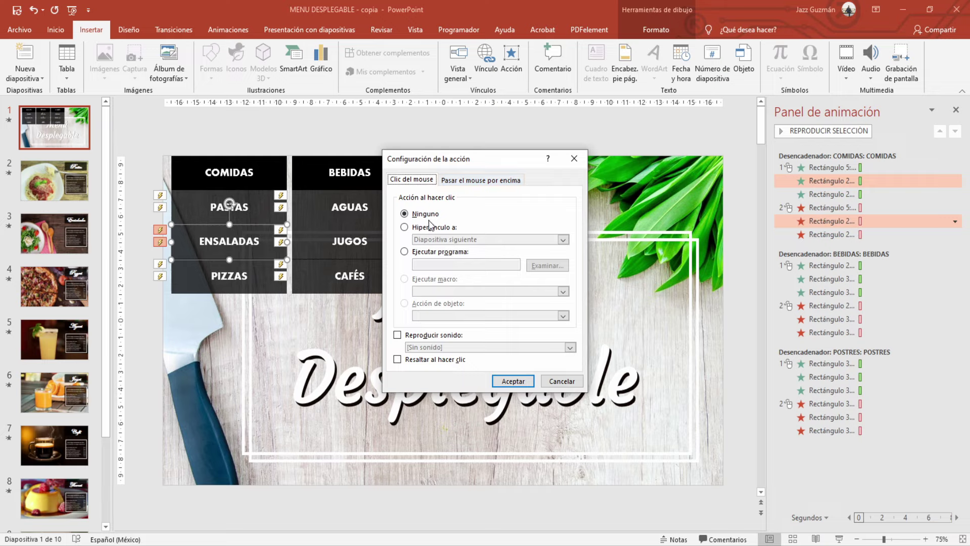
click(430, 226)
click(449, 239)
click(467, 336)
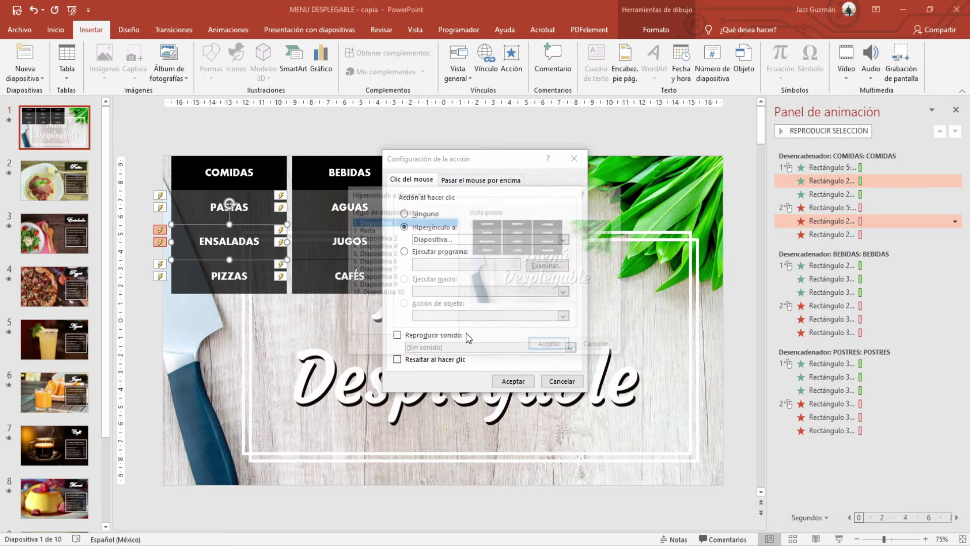
click(384, 237)
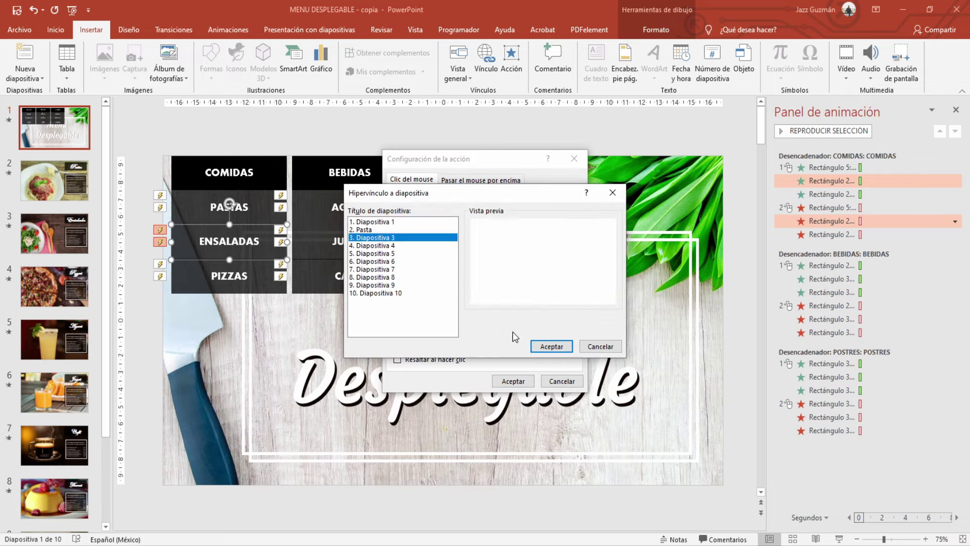
click(551, 346)
click(505, 381)
Step: Hyperlink the BEBIDAS JUGOS item to its matching drink slide
click(350, 241)
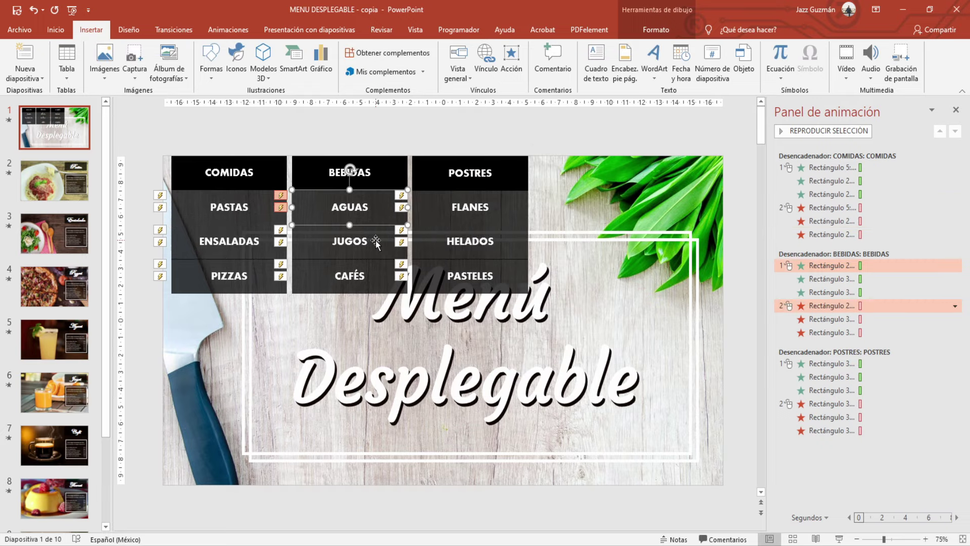
click(511, 61)
click(404, 226)
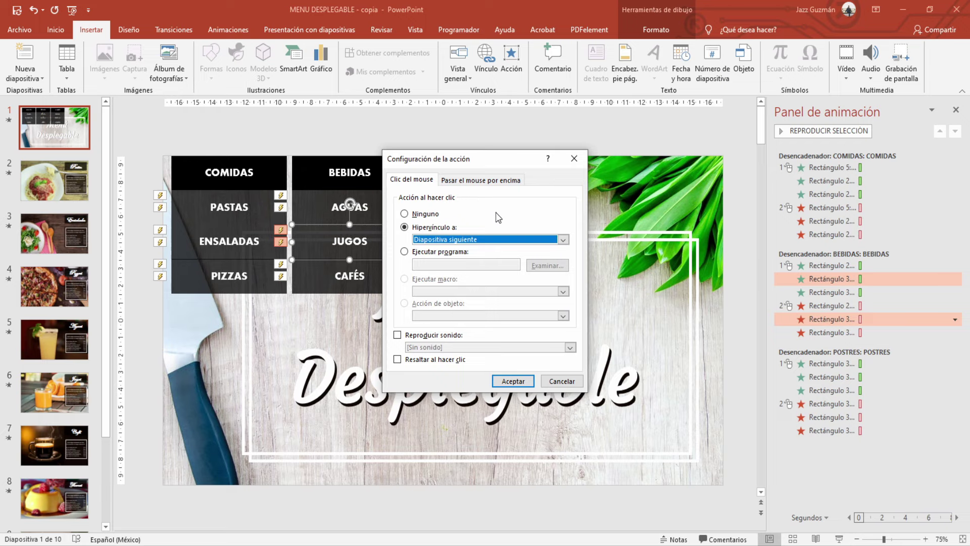
click(563, 240)
click(449, 332)
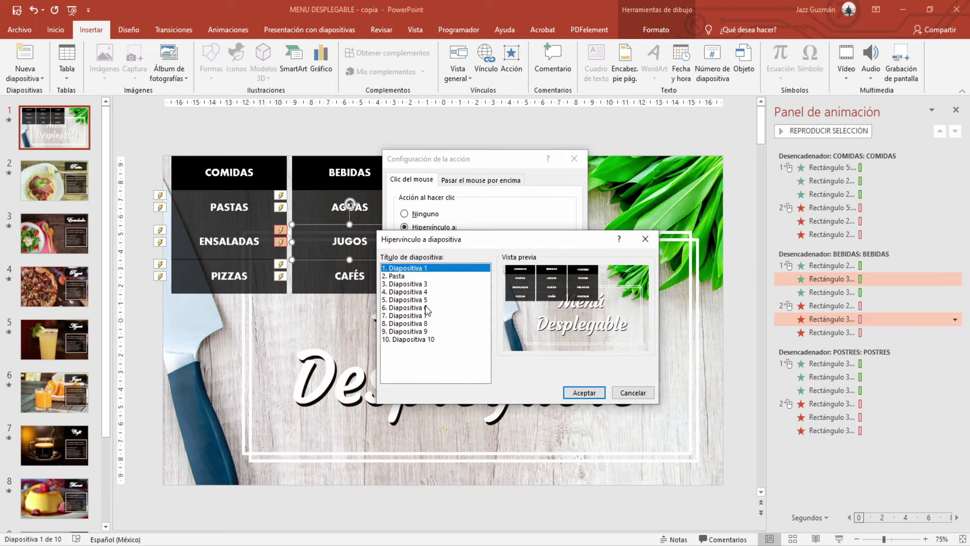
click(411, 305)
click(581, 392)
Step: Hyperlink the CAFÉS item to the Café slide
click(513, 381)
click(350, 276)
click(511, 60)
click(404, 227)
click(563, 239)
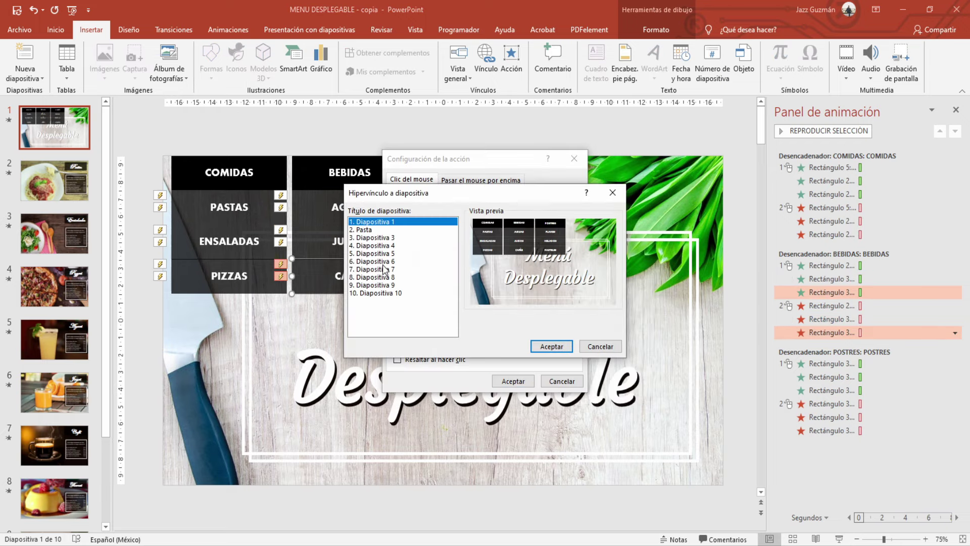
click(374, 271)
Step: Hyperlink the FLANES item to the Flanes slide (slide 8)
click(552, 347)
click(513, 381)
click(469, 207)
click(511, 61)
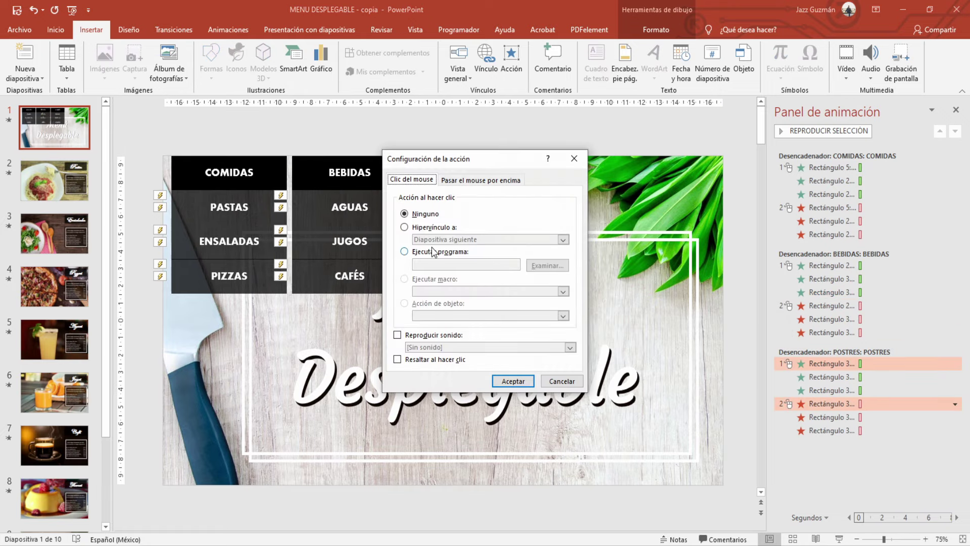
click(404, 227)
click(563, 239)
click(520, 340)
click(427, 276)
click(444, 284)
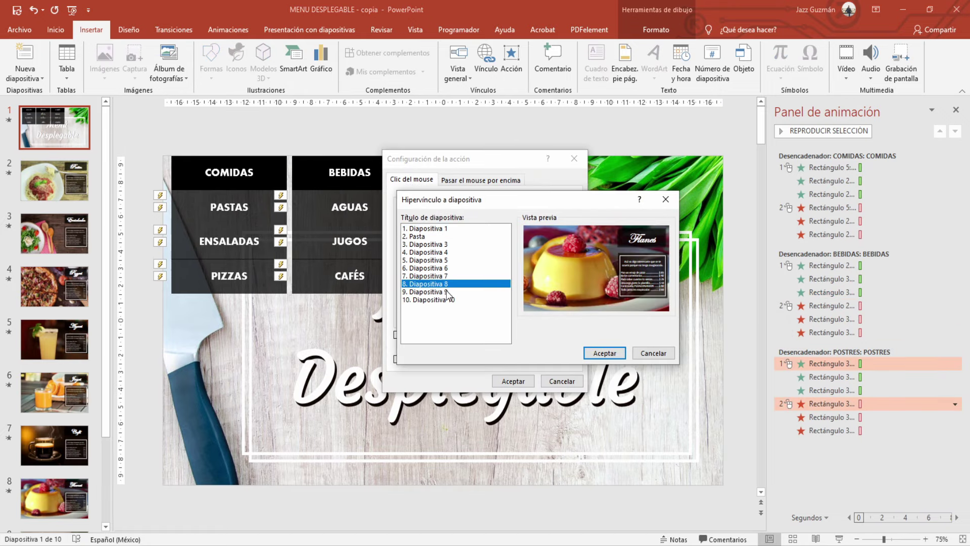
drag(505, 200, 635, 220)
click(732, 429)
drag(429, 159, 619, 230)
click(657, 309)
click(589, 333)
click(742, 418)
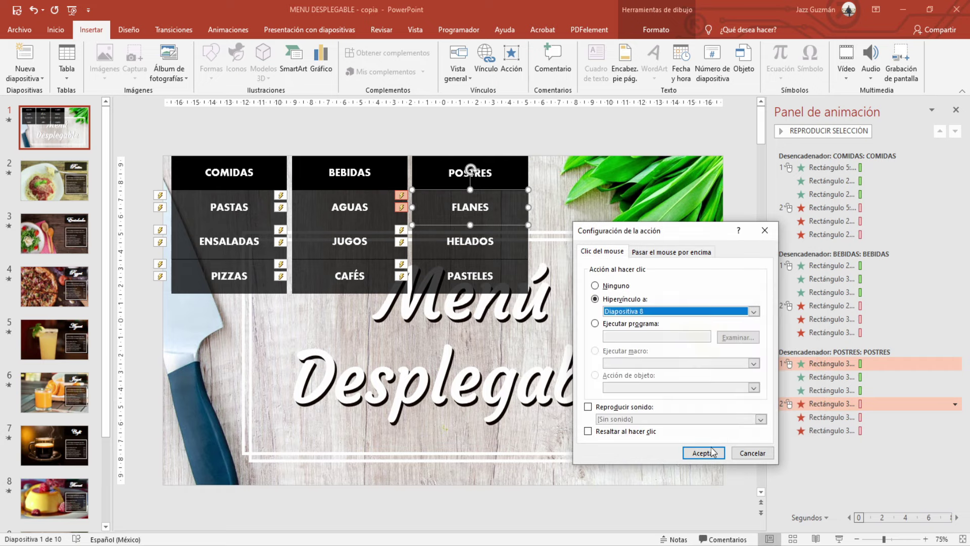
Step: Hyperlink the HELADOS item to the Helados slide
click(703, 453)
click(470, 240)
click(512, 61)
click(520, 340)
click(404, 285)
click(551, 346)
Step: Hyperlink the PASTELES item to the Pasteles slide
click(513, 380)
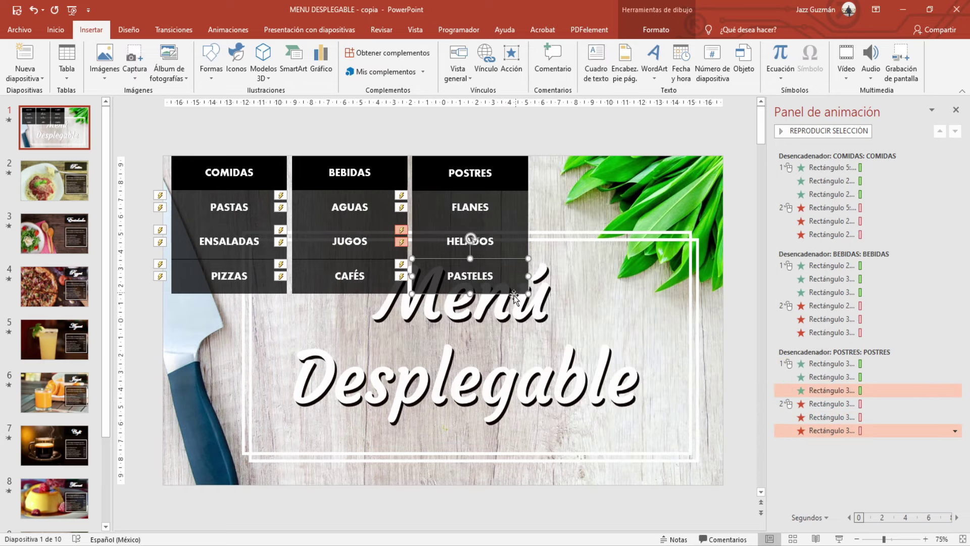
click(470, 275)
click(511, 61)
click(466, 253)
click(512, 379)
click(433, 149)
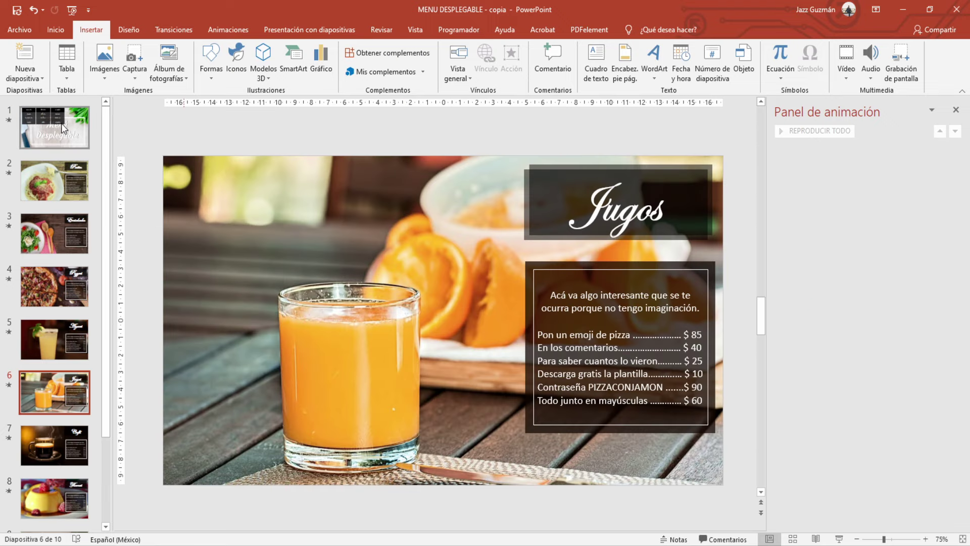
Step: Select and copy all the menu shapes on the title slide
click(63, 129)
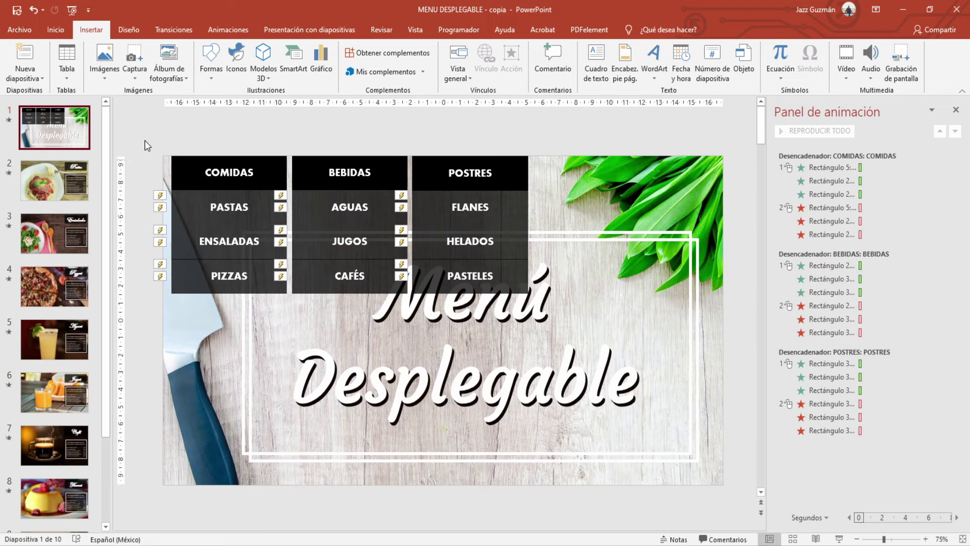
drag(131, 129, 564, 317)
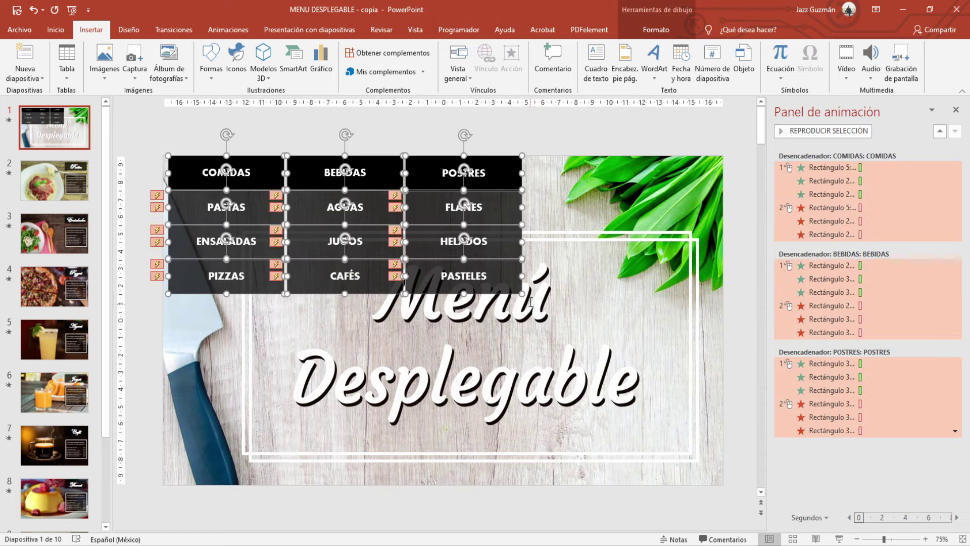
key(ctrl+c)
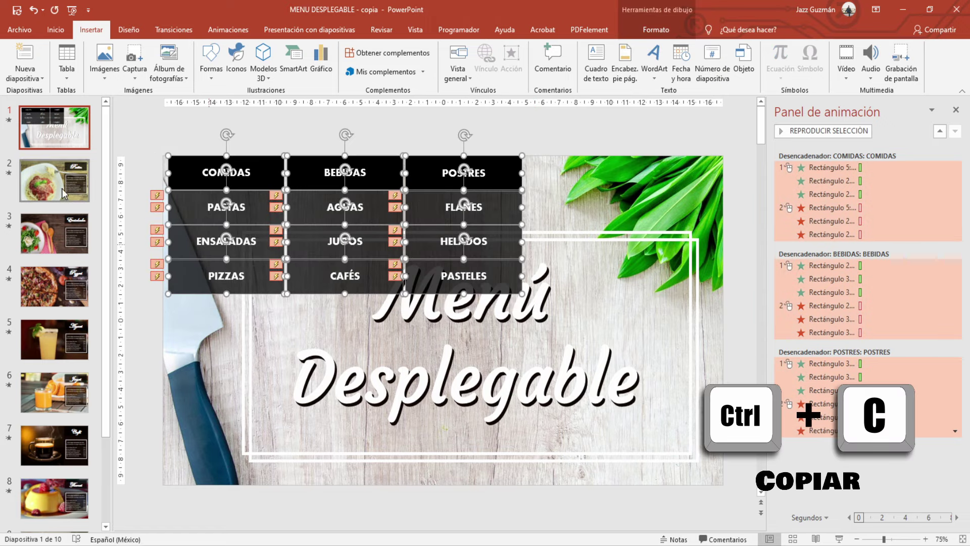
Step: Paste the menu onto each dish slide, from Pasta through Pasteles (slides 2–10)
click(55, 180)
key(ctrl+v)
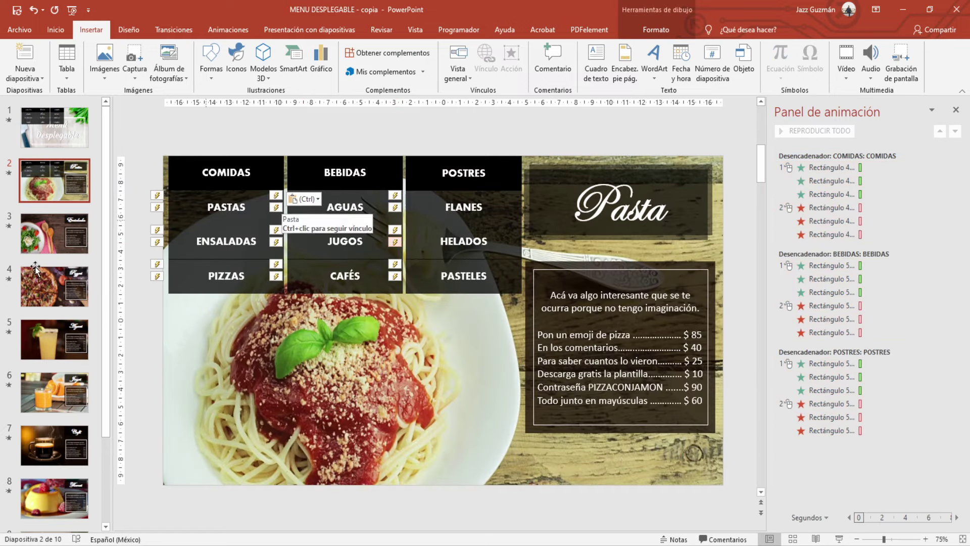
scroll(273, 258, down, 1)
key(ctrl+v)
click(75, 344)
key(ctrl+v)
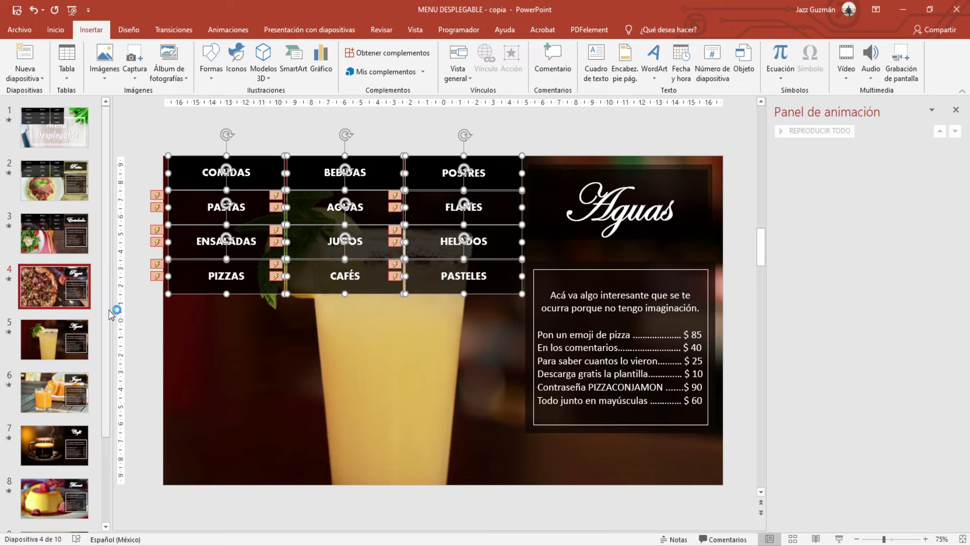
click(67, 290)
key(ctrl+v)
click(54, 400)
key(ctrl+v)
click(67, 454)
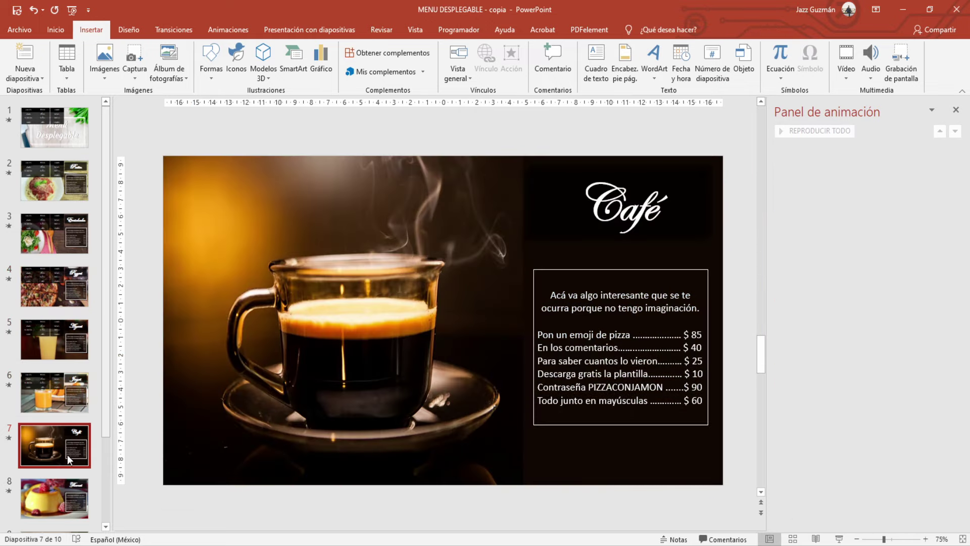
key(ctrl+v)
click(63, 435)
key(ctrl+v)
click(61, 444)
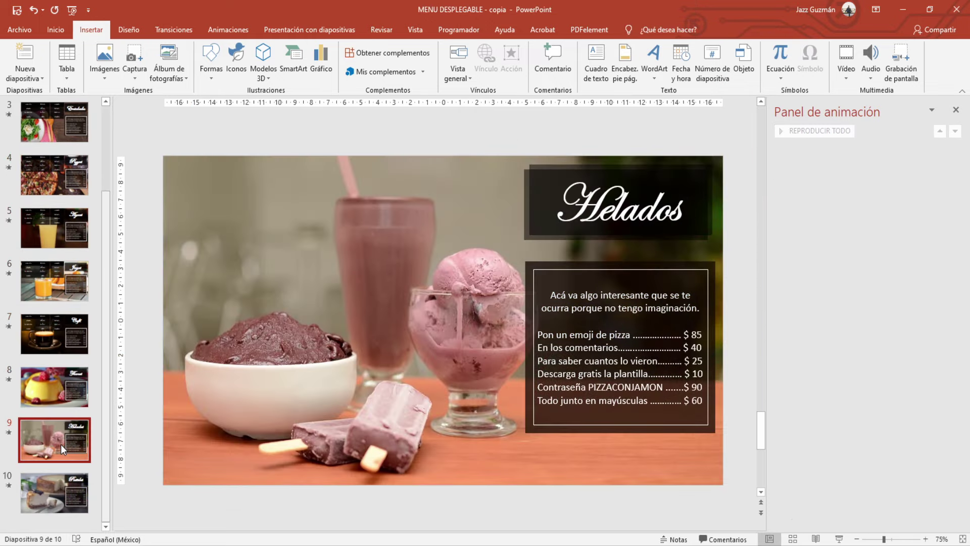
key(ctrl+v)
click(60, 480)
key(ctrl+v)
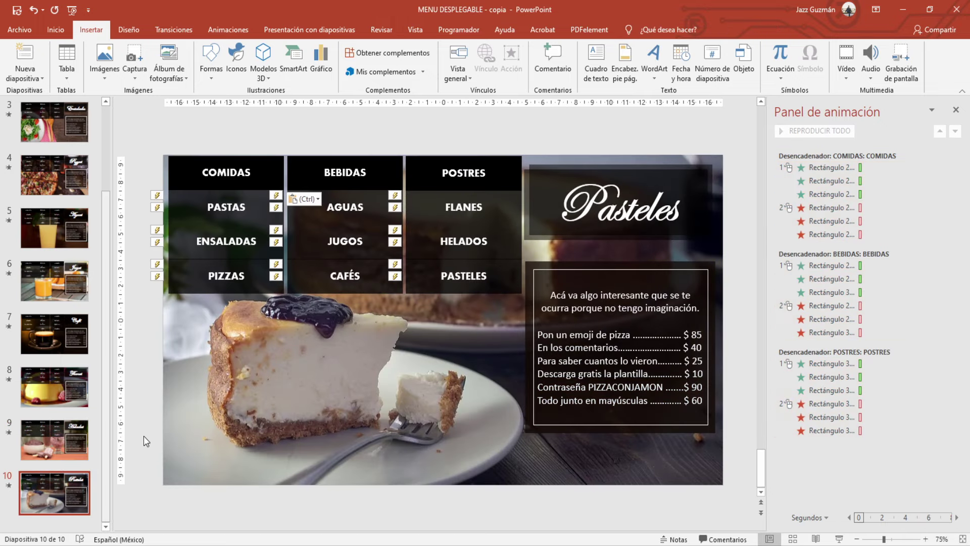
Step: Start the slideshow from the title slide
scroll(34, 424, up, 2)
scroll(35, 424, up, 2)
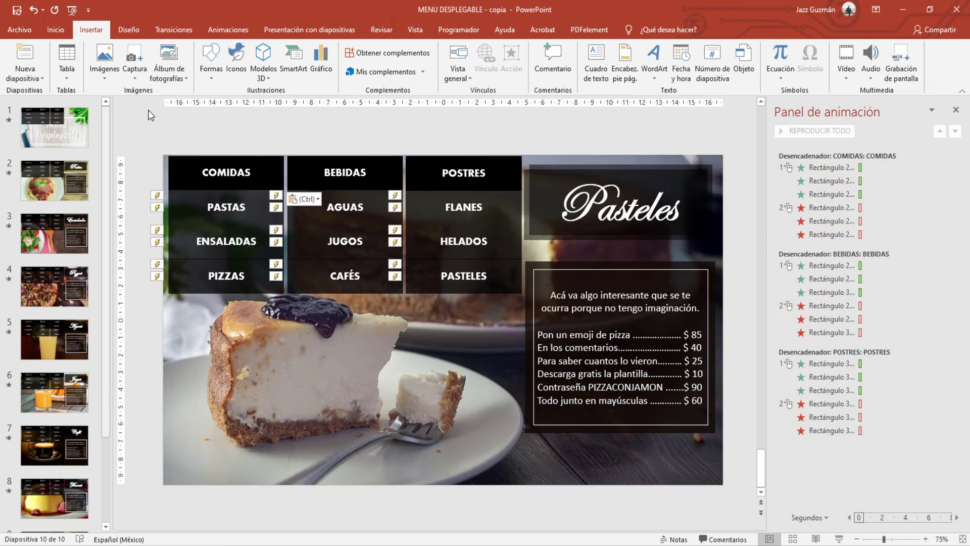
key(F5)
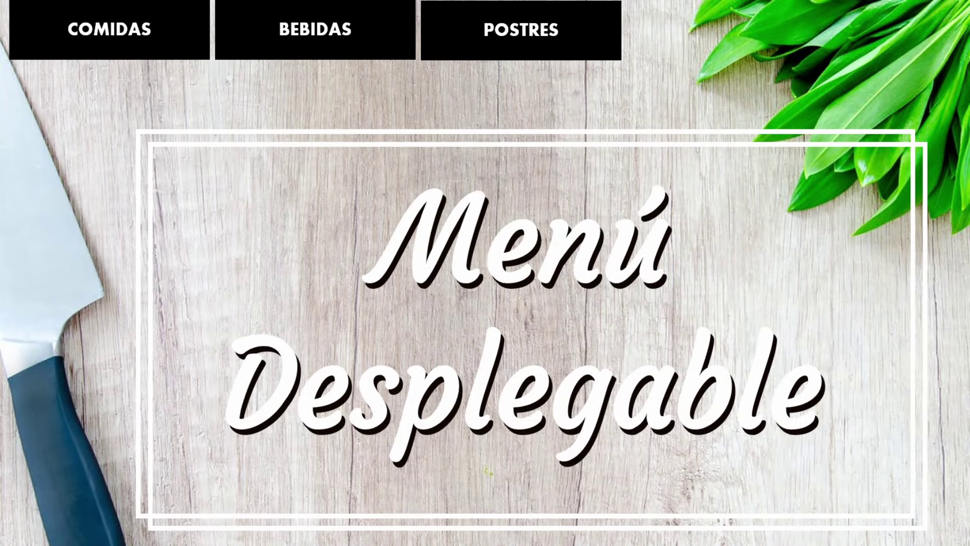
Step: Test the COMIDAS, POSTRES and BEBIDAS drop-downs and their links to Pizzas, Pasteles, Aguas and Pasta
key(space)
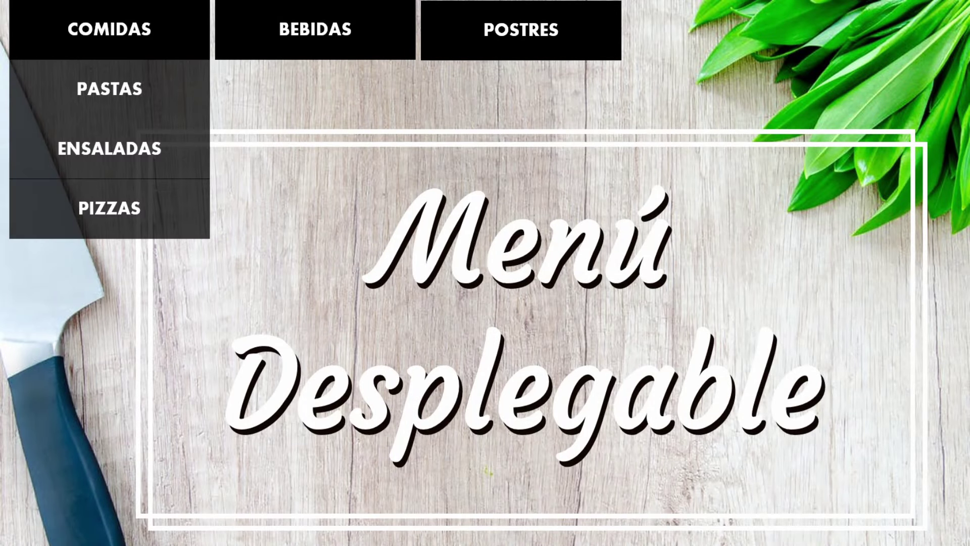
key(space)
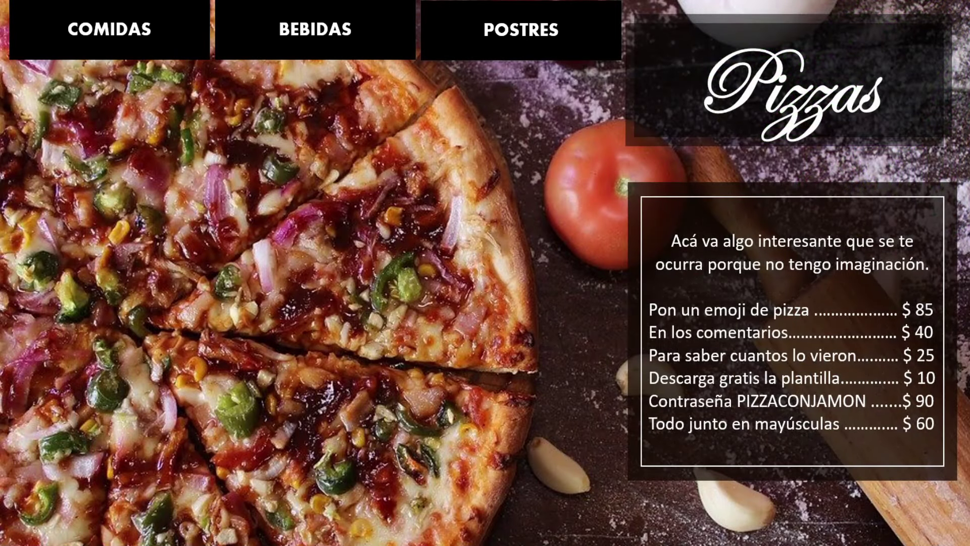
key(space)
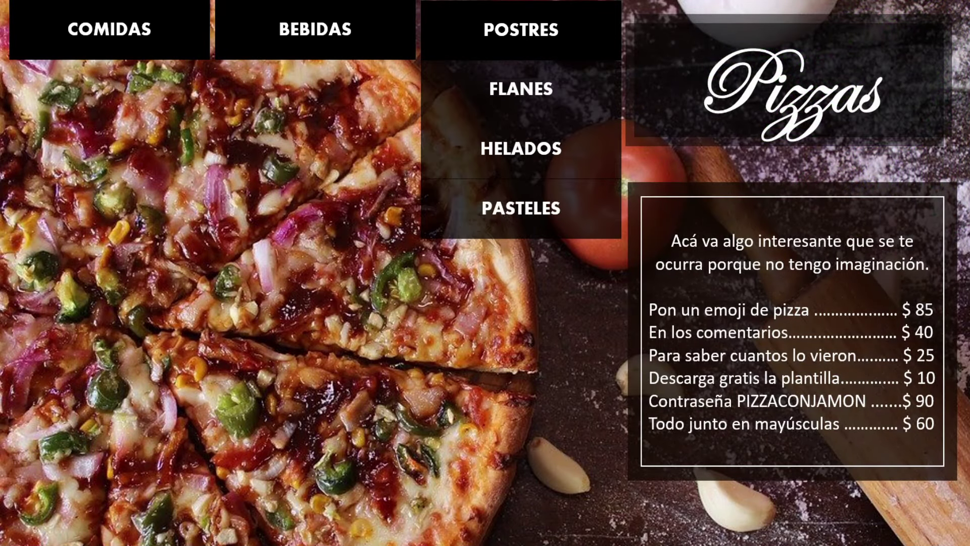
key(space)
key(space)
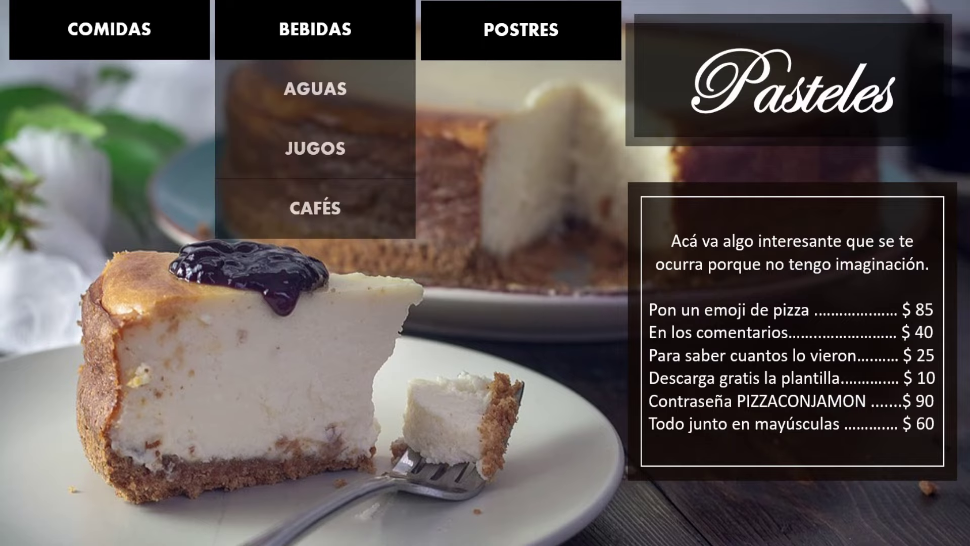
key(space)
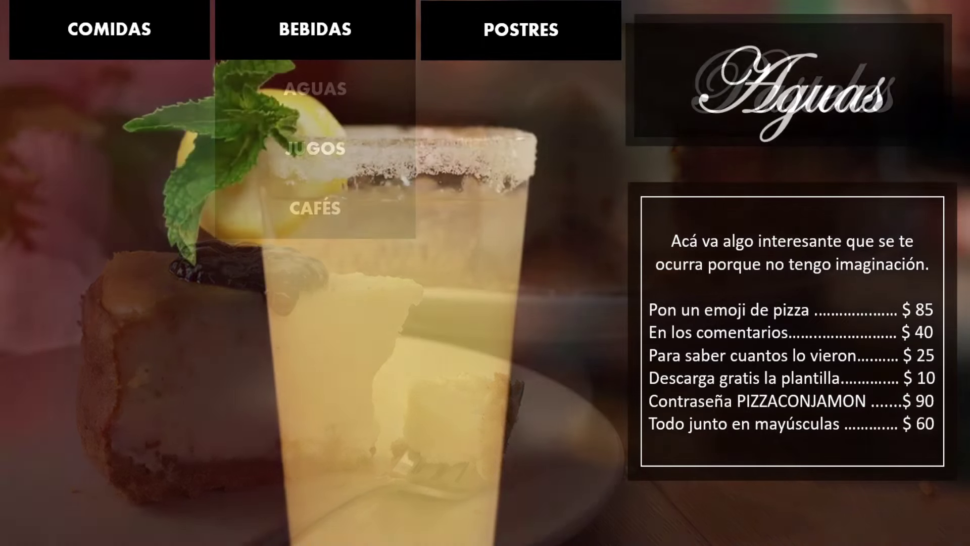
key(space)
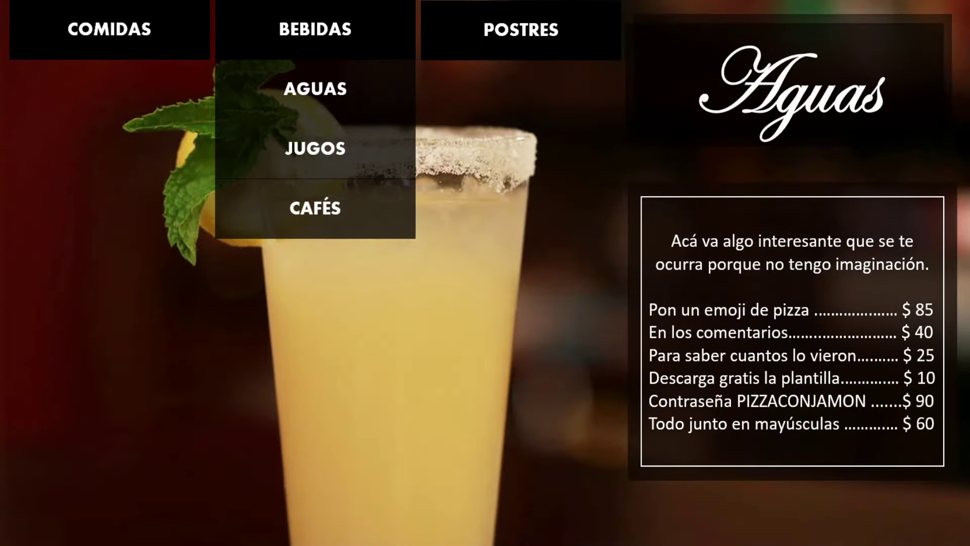
key(space)
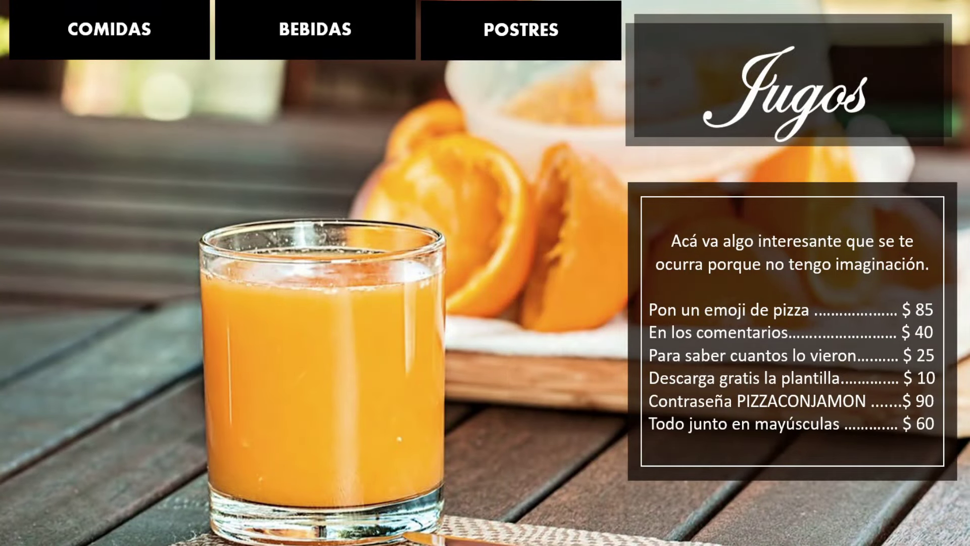
key(space)
key(space)
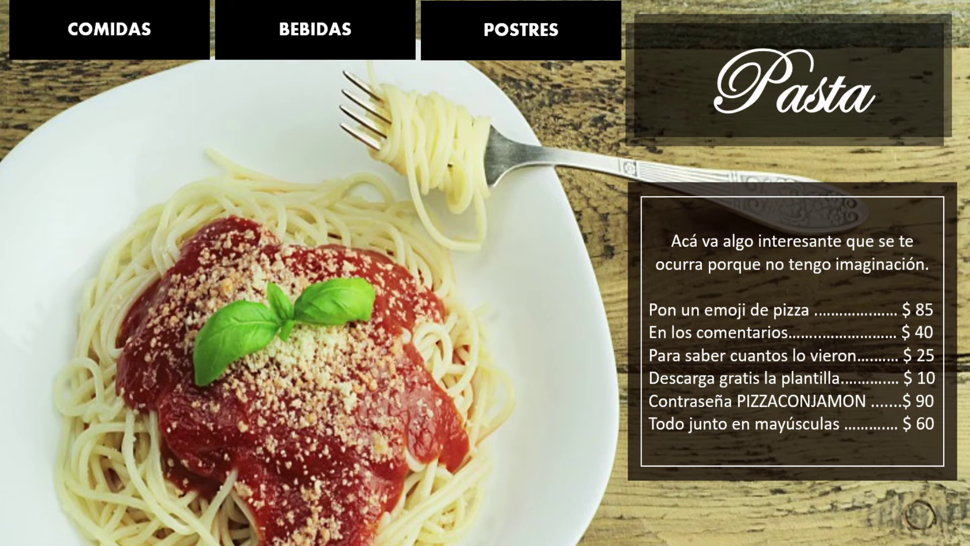
key(space)
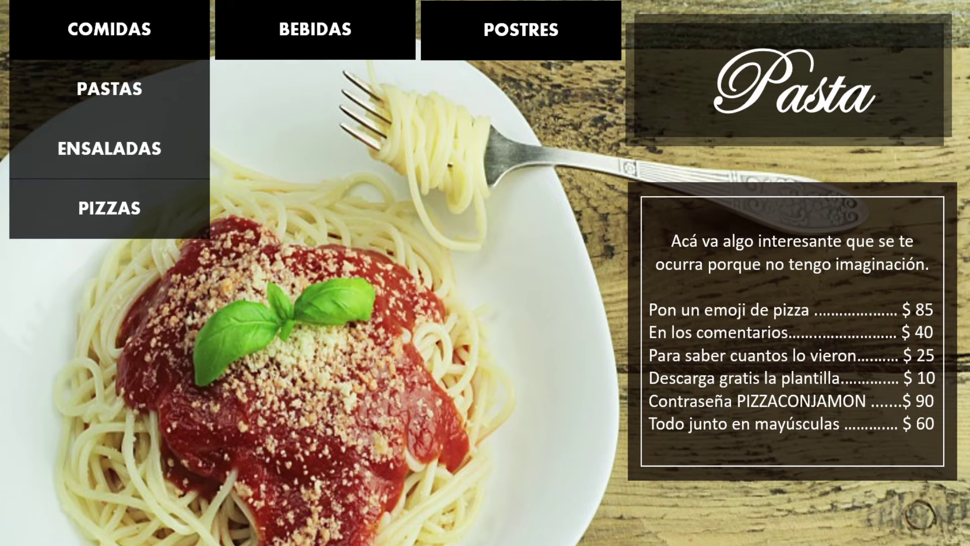
key(space)
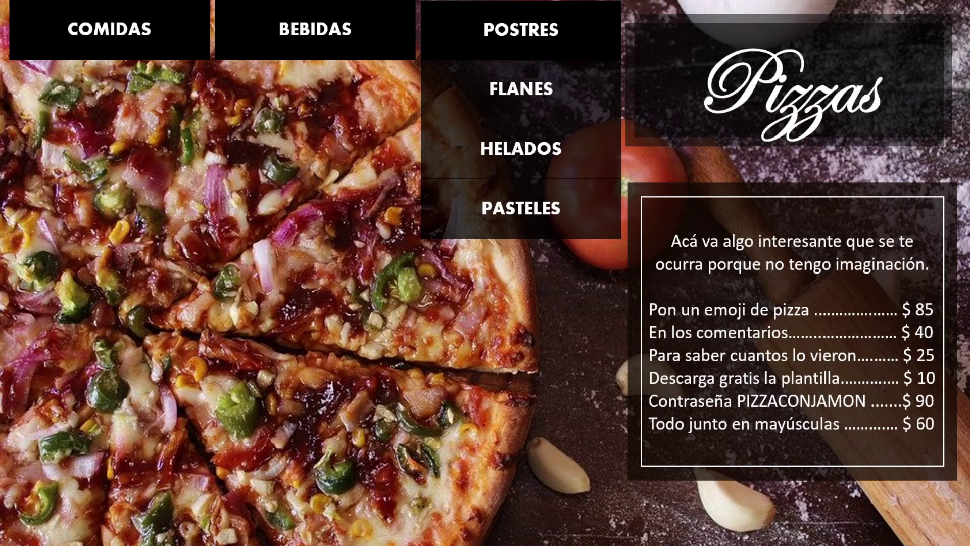
key(space)
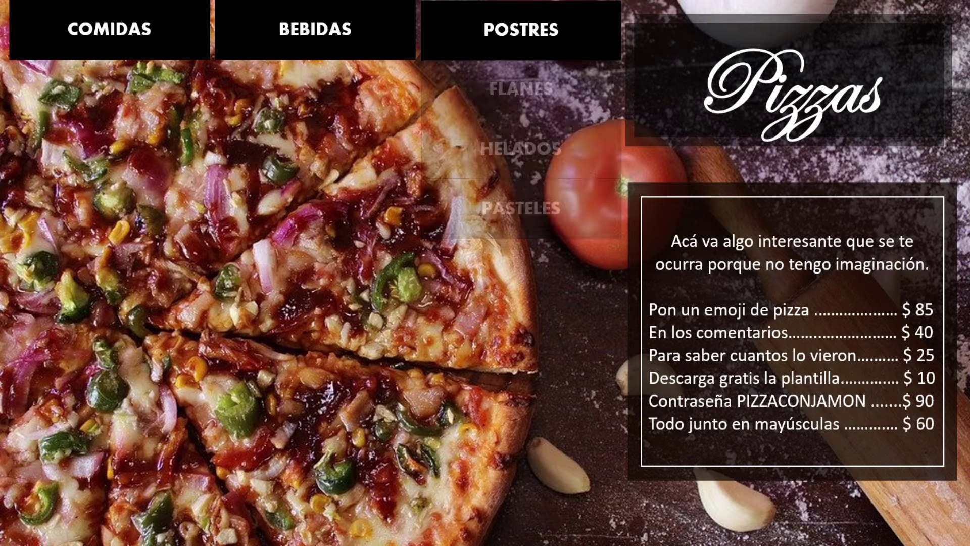